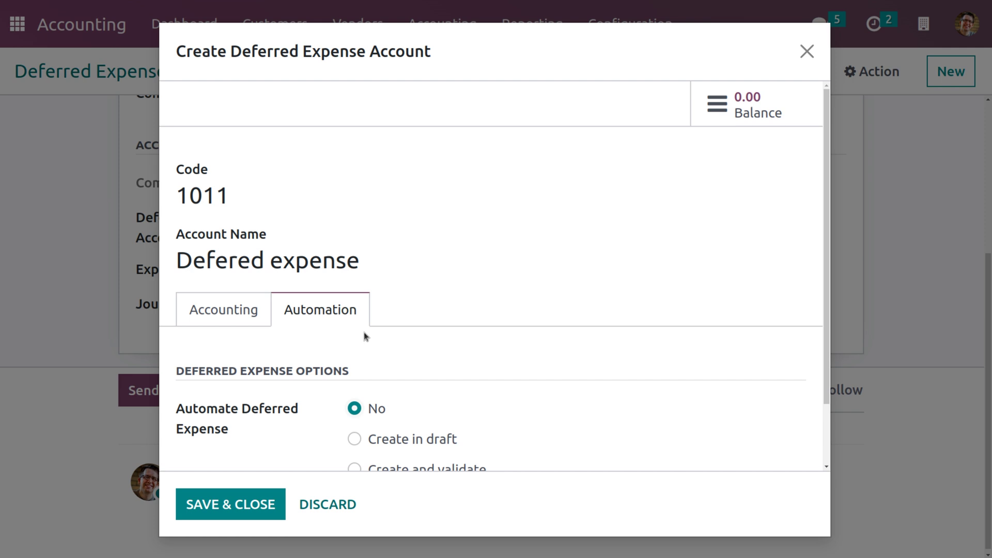
Step: Try the Create in draft and Create and validate automation options for the new Defered expense account
{"action": "left_click", "coordinate": [355, 440]}
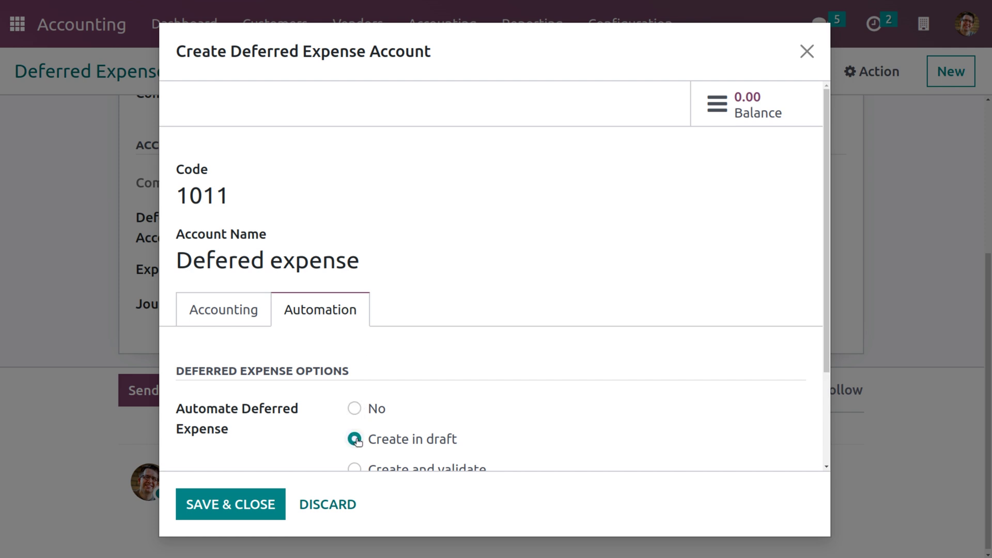
{"action": "scroll", "coordinate": [445, 405], "scroll_direction": "down", "scroll_amount": 3}
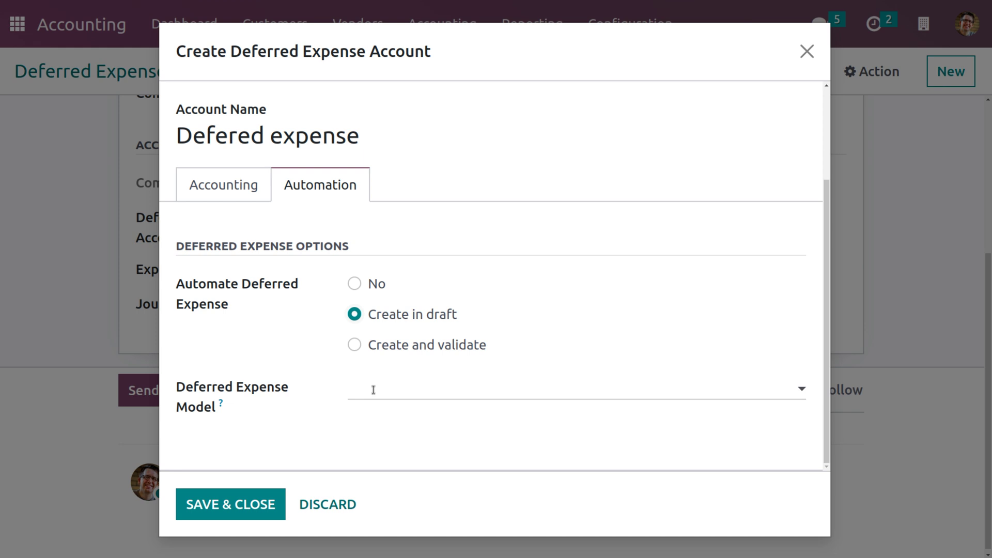
{"action": "left_click", "coordinate": [355, 349]}
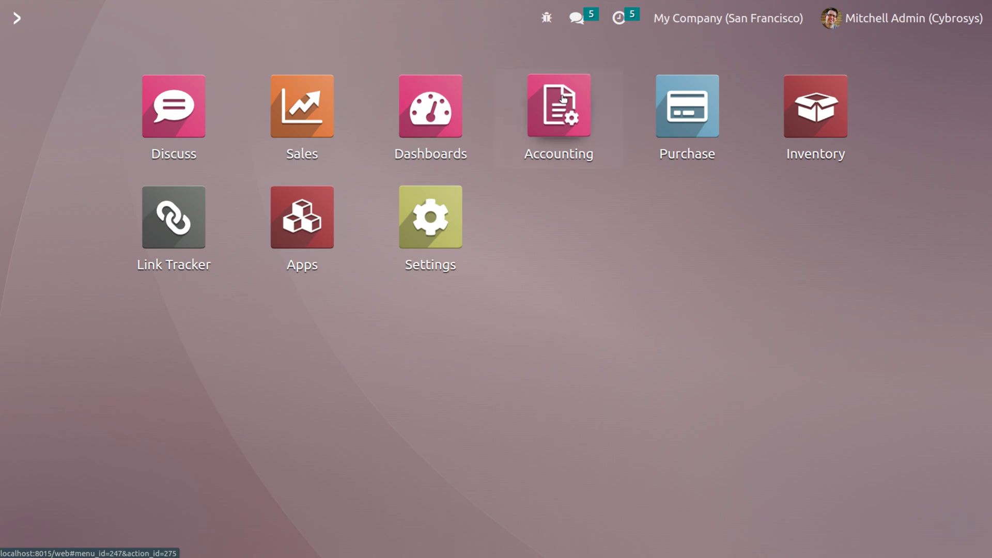
Step: Open the Deferred Expense Models list in the Accounting app's configuration
{"action": "left_click", "coordinate": [562, 99]}
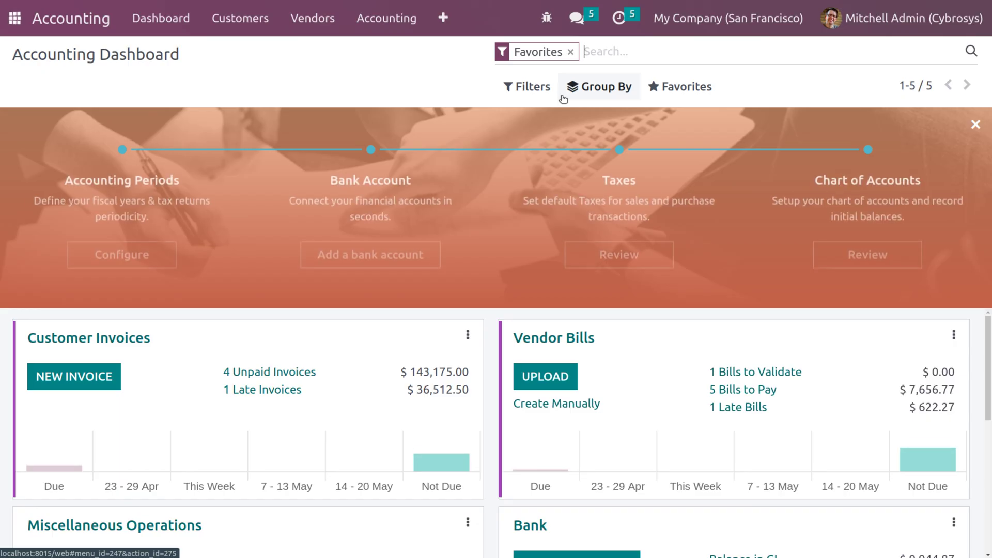
{"action": "left_click", "coordinate": [444, 19]}
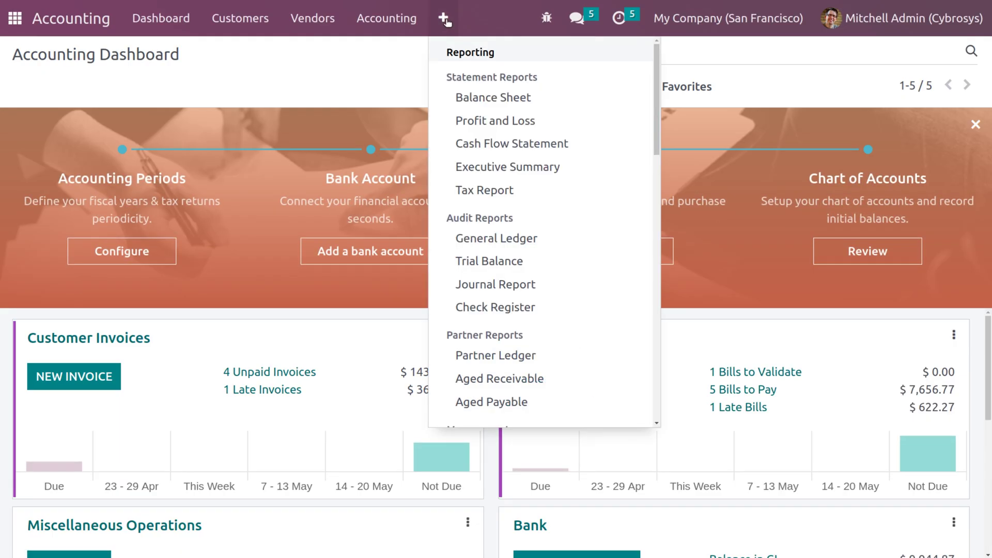
{"action": "scroll", "coordinate": [494, 236], "scroll_direction": "down", "scroll_amount": 2}
{"action": "scroll", "coordinate": [499, 232], "scroll_direction": "down", "scroll_amount": 8}
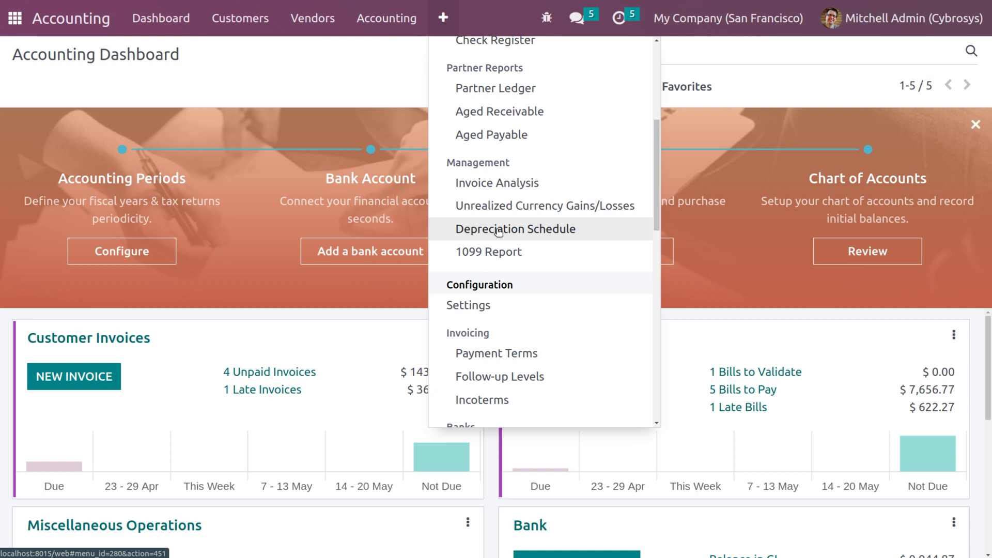
{"action": "scroll", "coordinate": [499, 232], "scroll_direction": "down", "scroll_amount": 3}
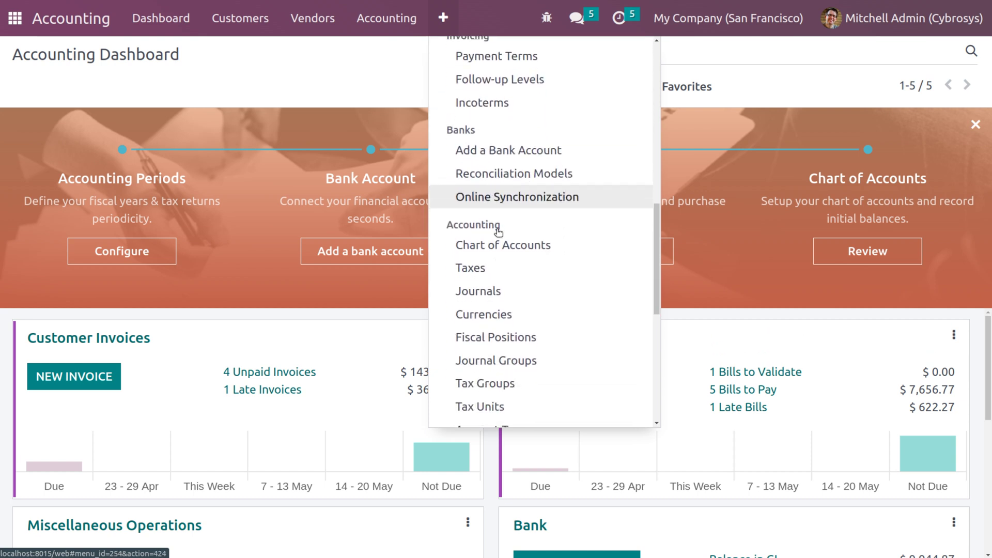
{"action": "scroll", "coordinate": [499, 232], "scroll_direction": "down", "scroll_amount": 5}
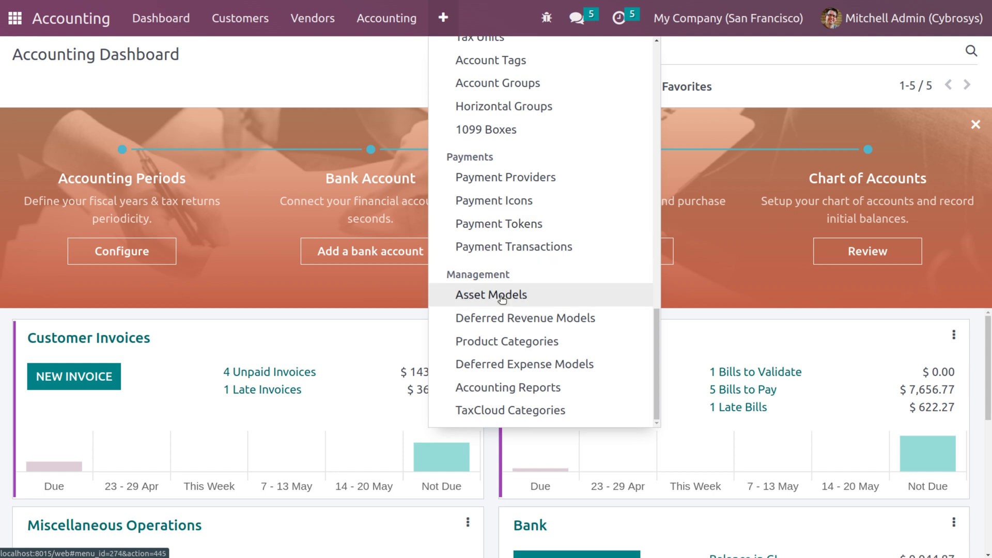
{"action": "left_click", "coordinate": [503, 363]}
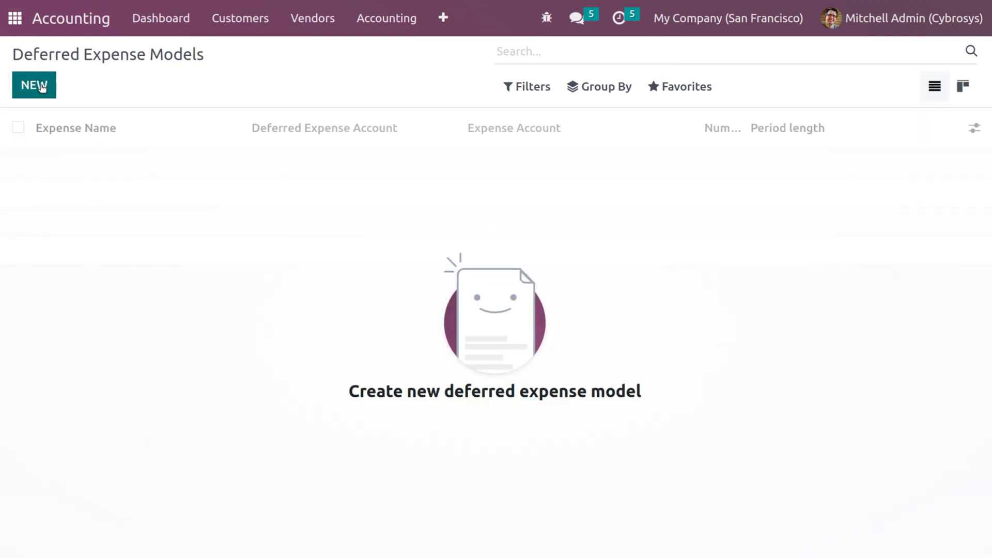
Step: Start a new deferred expense model and name it "Annual insurance"
{"action": "left_click", "coordinate": [39, 89]}
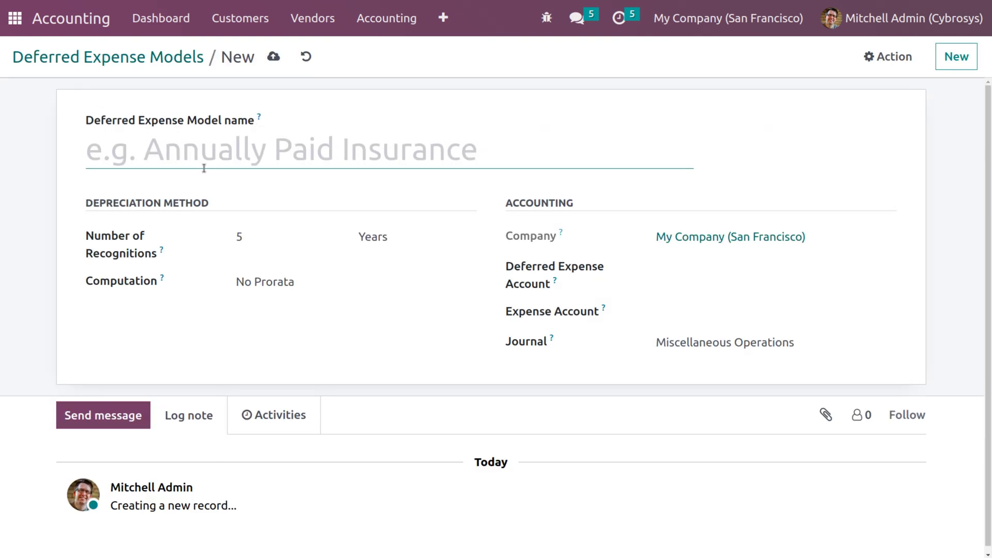
{"action": "type", "text": "Annua"}
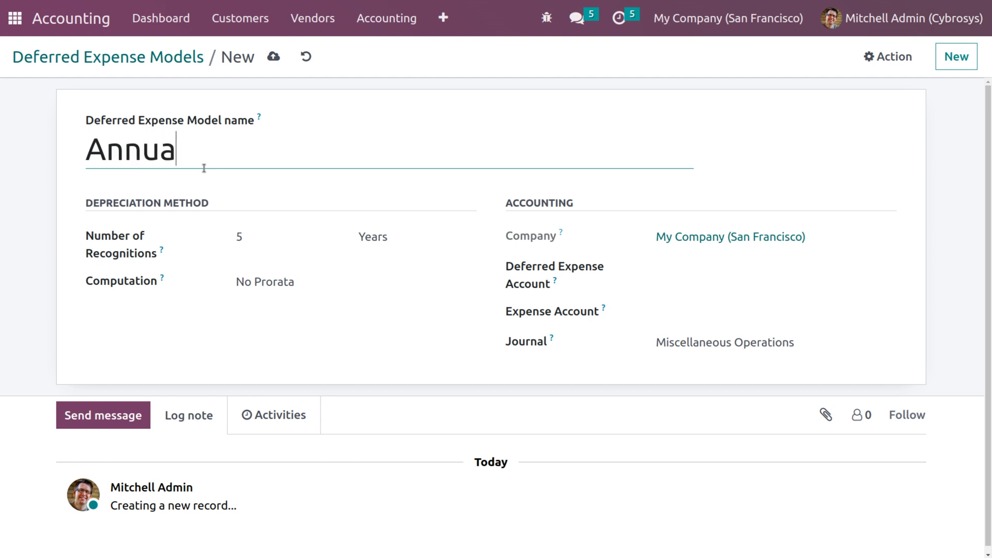
{"action": "type", "text": "l insuran"}
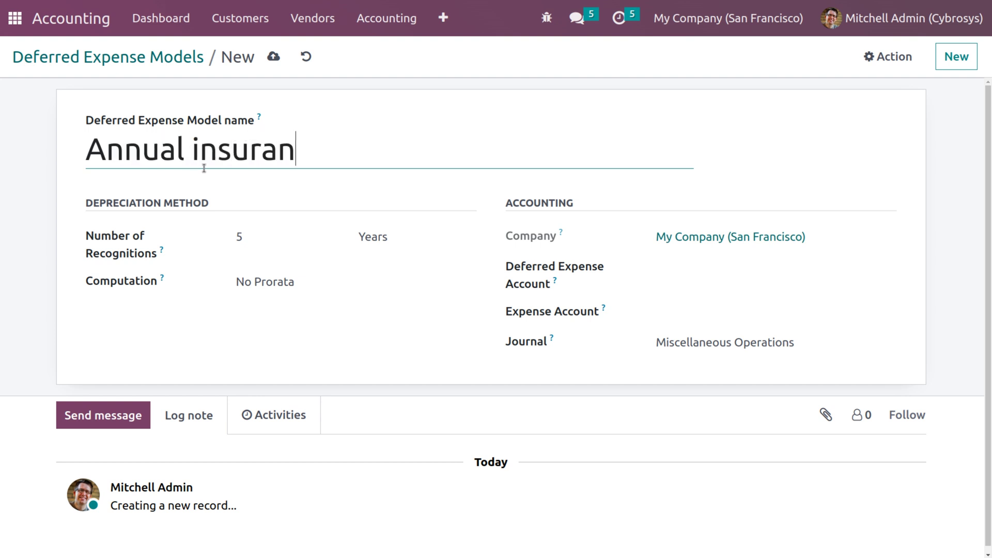
{"action": "type", "text": "ce"}
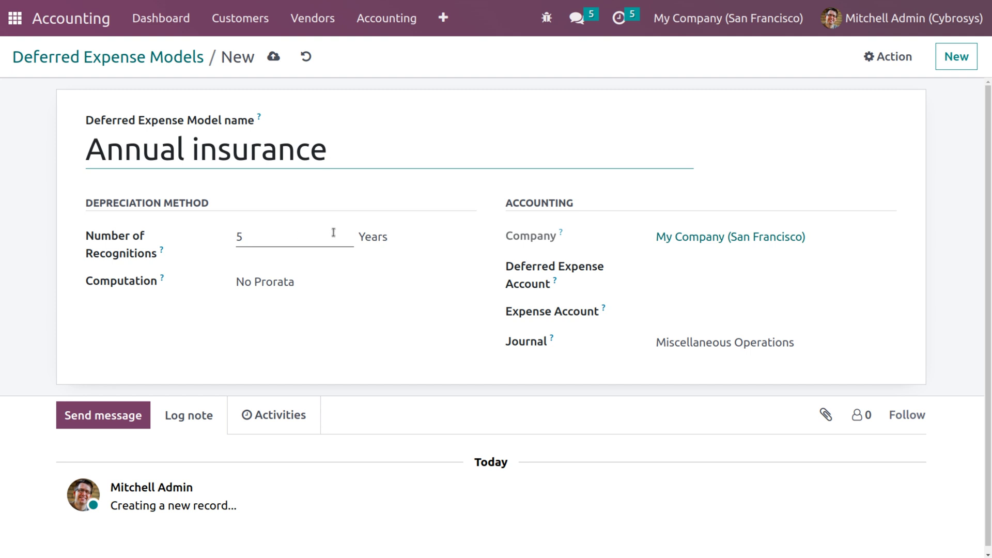
Step: Set the model's recognition period unit to Months and check the available computation methods
{"action": "left_click", "coordinate": [371, 239]}
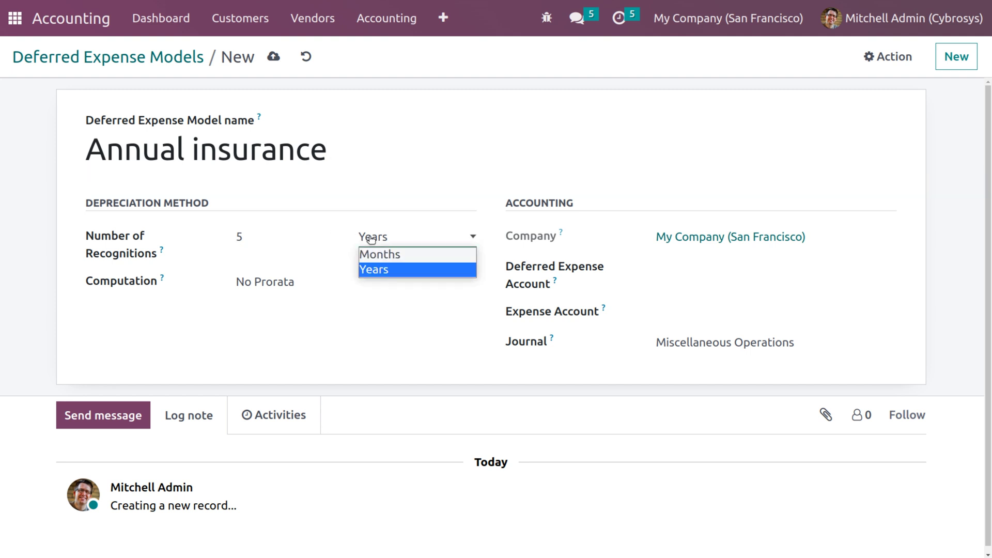
{"action": "left_click", "coordinate": [378, 253]}
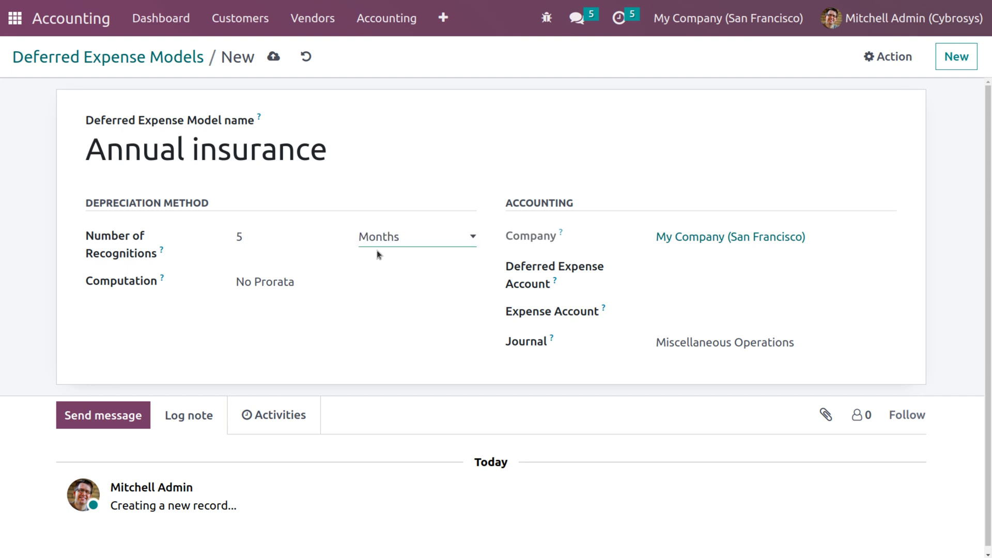
{"action": "left_click", "coordinate": [261, 284]}
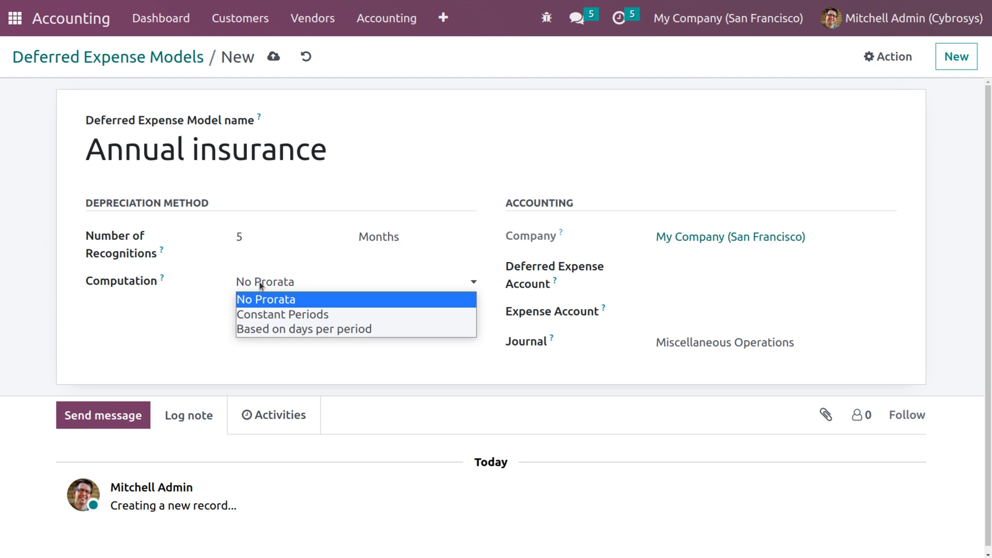
{"action": "left_click", "coordinate": [428, 253]}
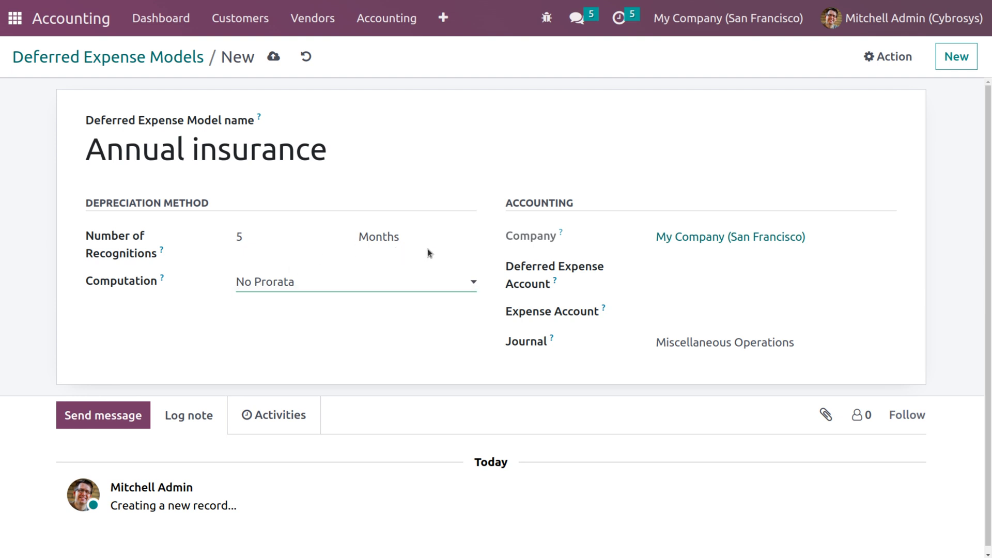
Step: Create a deferred expense account named "Deffered expense" with code 12310 from within the model and assign it
{"action": "left_click", "coordinate": [671, 268]}
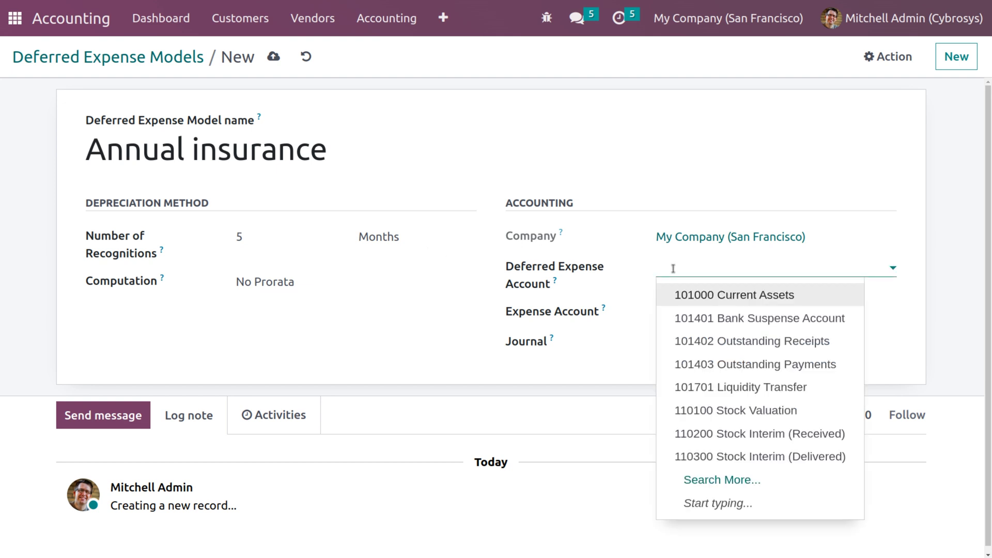
{"action": "type", "text": "Deffer"}
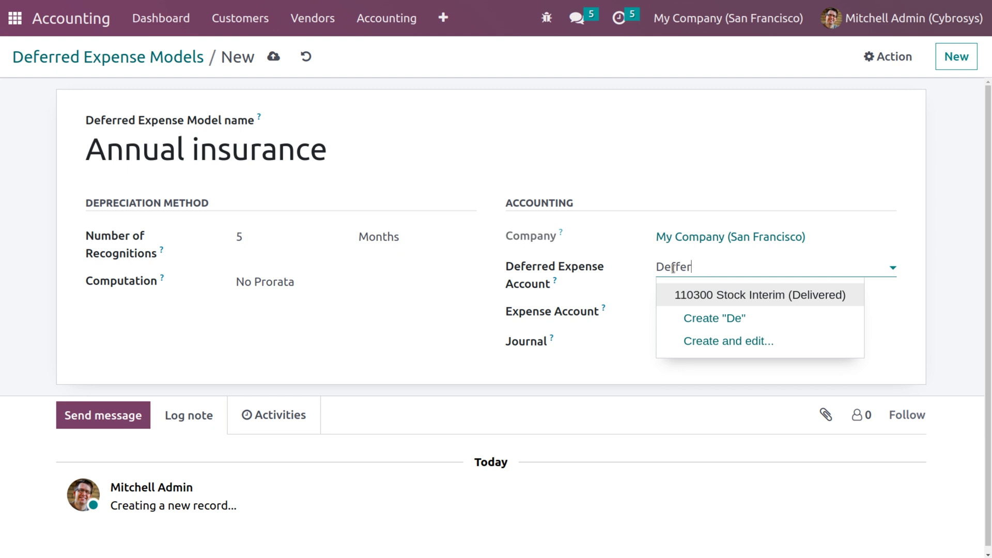
{"action": "type", "text": "ed ex"}
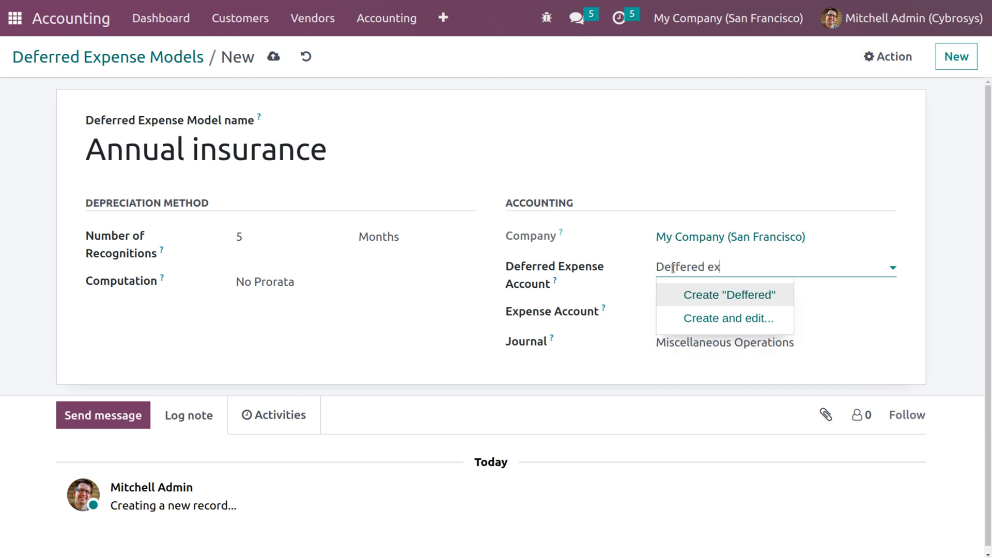
{"action": "type", "text": "pense"}
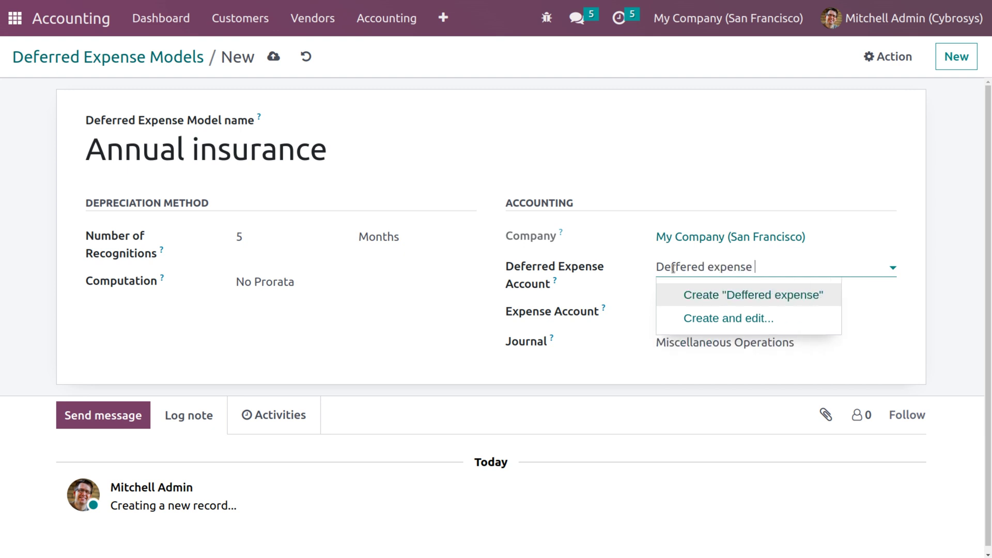
{"action": "key", "text": "Return"}
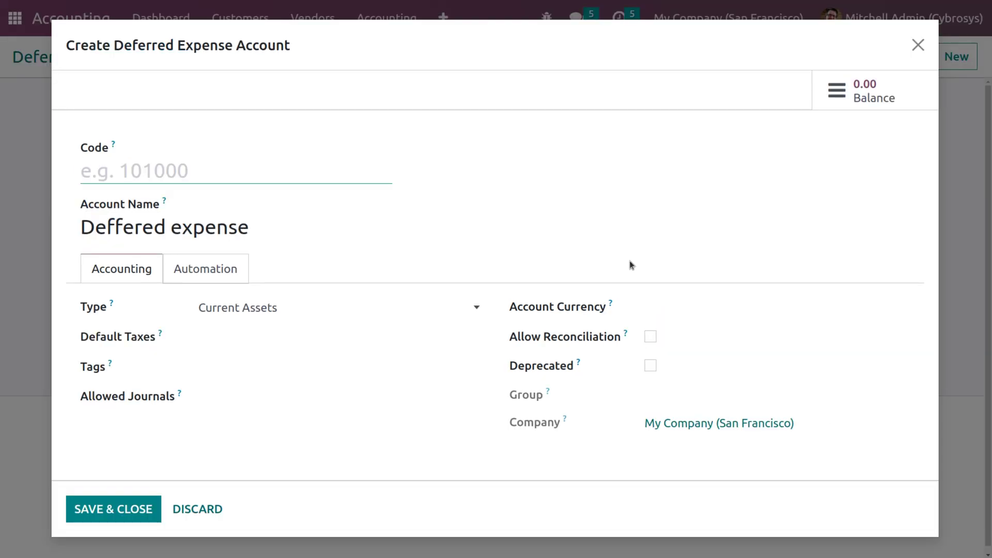
{"action": "type", "text": "12310"}
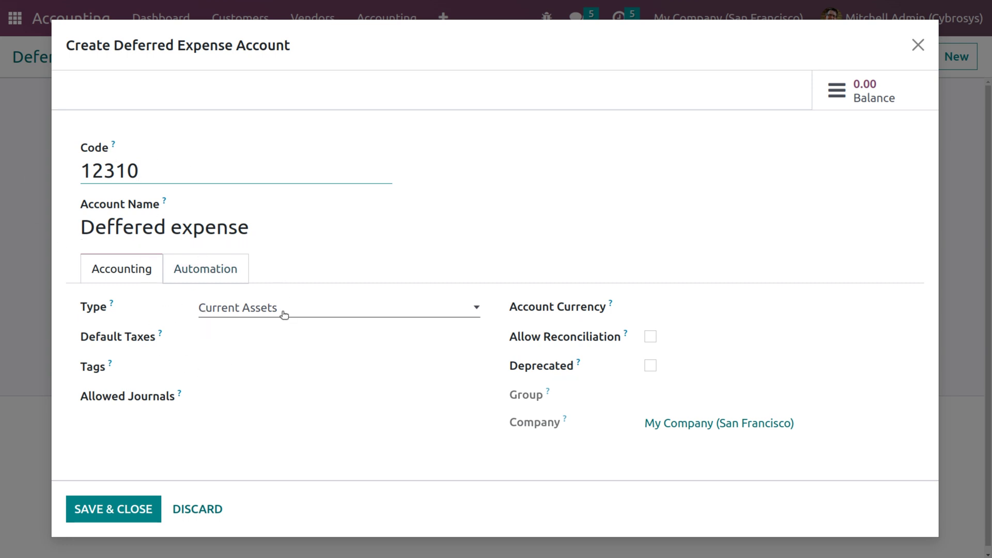
{"action": "left_click", "coordinate": [149, 519]}
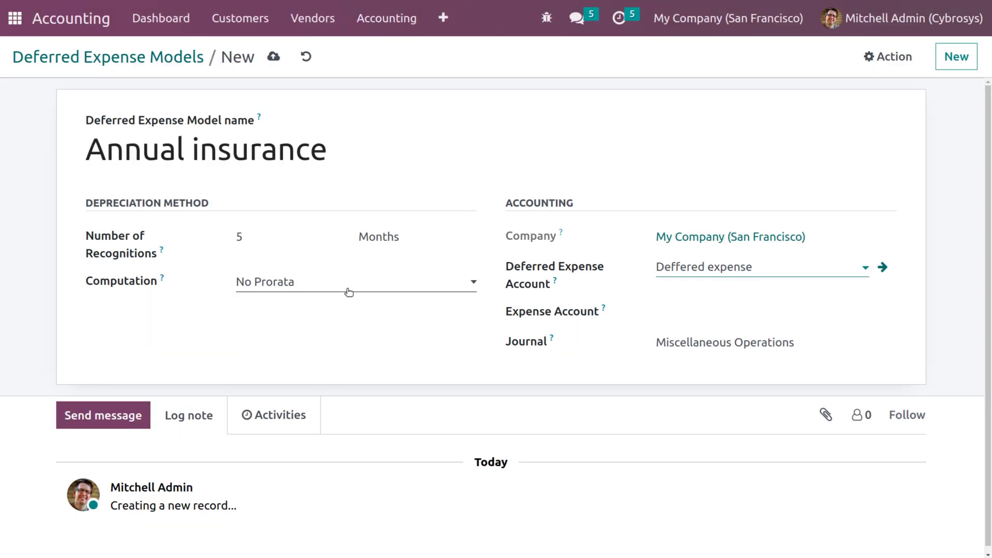
Step: Set the model's expense account to 600000 Expenses and save the model
{"action": "left_click", "coordinate": [695, 318]}
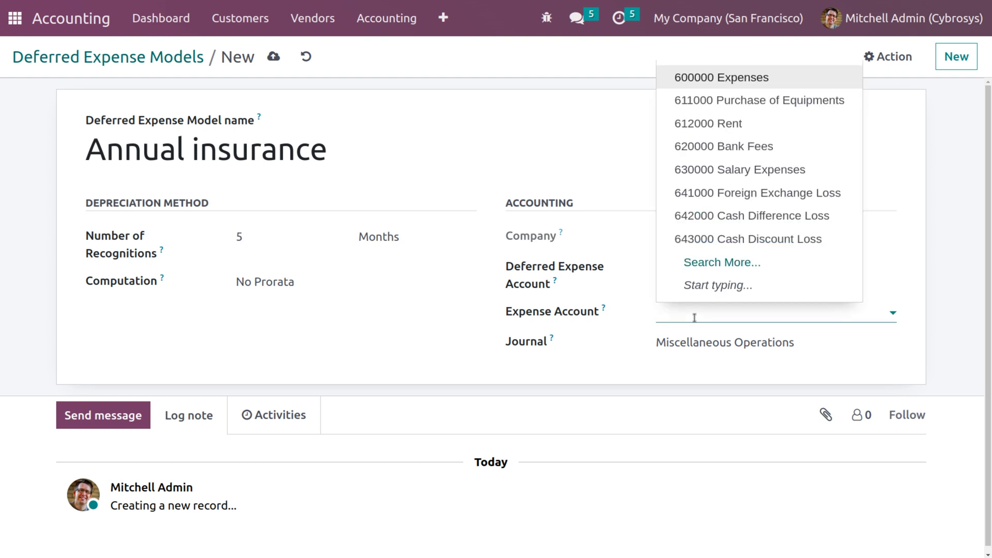
{"action": "key", "text": "Return"}
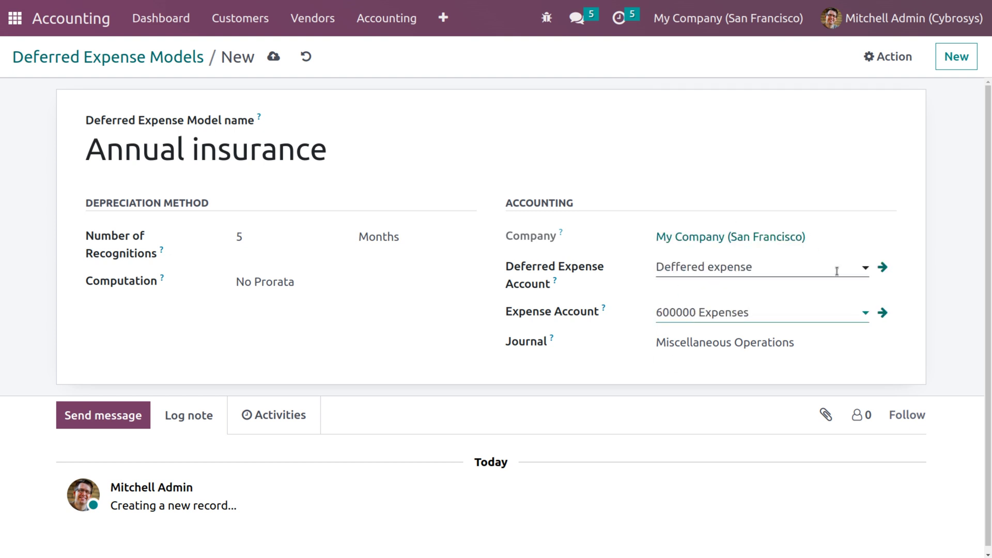
{"action": "left_click", "coordinate": [274, 57]}
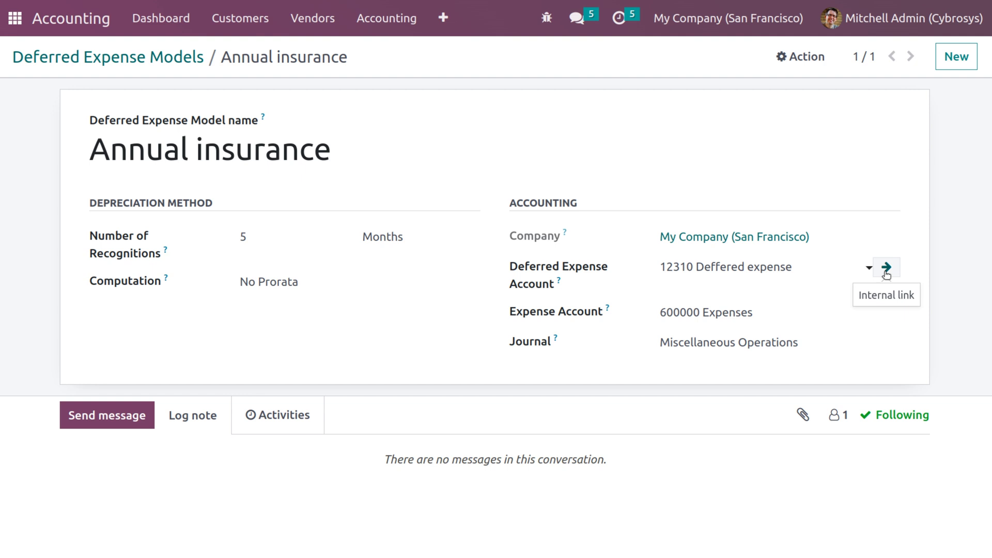
Step: Open the model's deferred expense account, automate its deferred expenses as Create in draft with the Annual insurance model, and save
{"action": "left_click", "coordinate": [886, 268]}
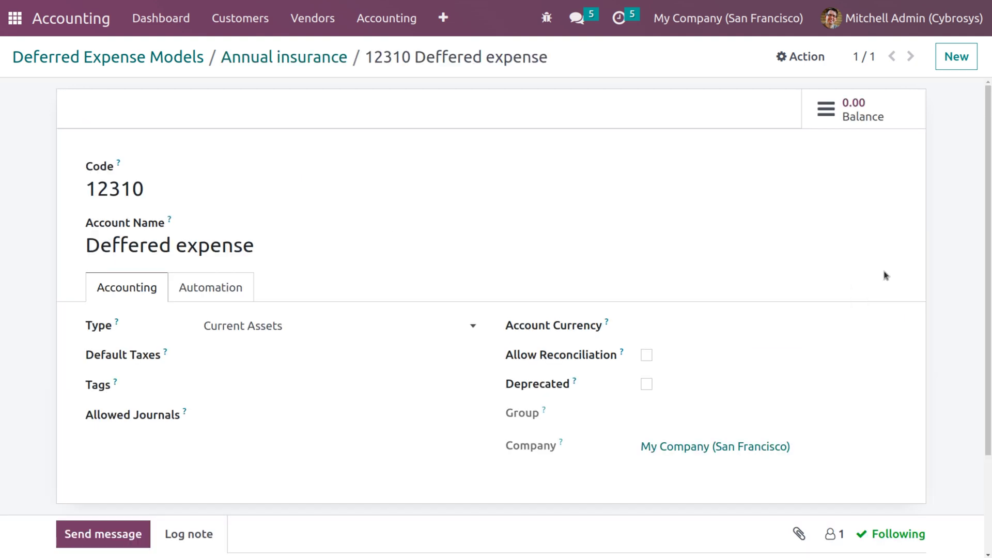
{"action": "left_click", "coordinate": [229, 287]}
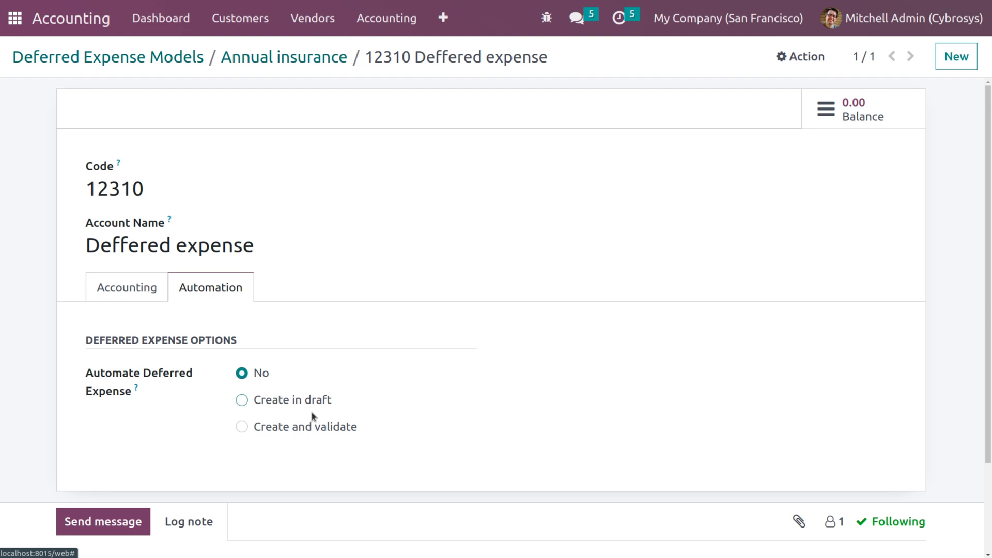
{"action": "left_click", "coordinate": [242, 401]}
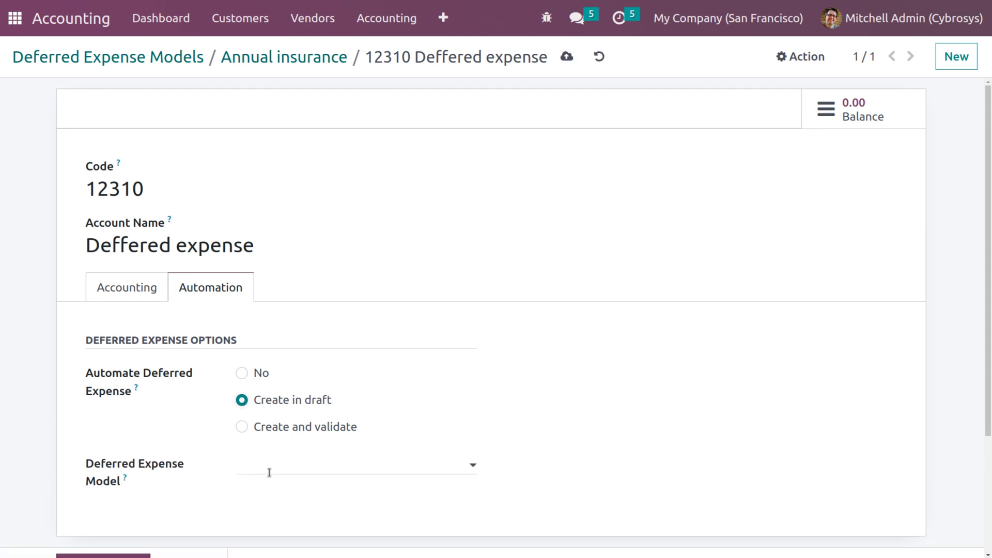
{"action": "left_click", "coordinate": [270, 472]}
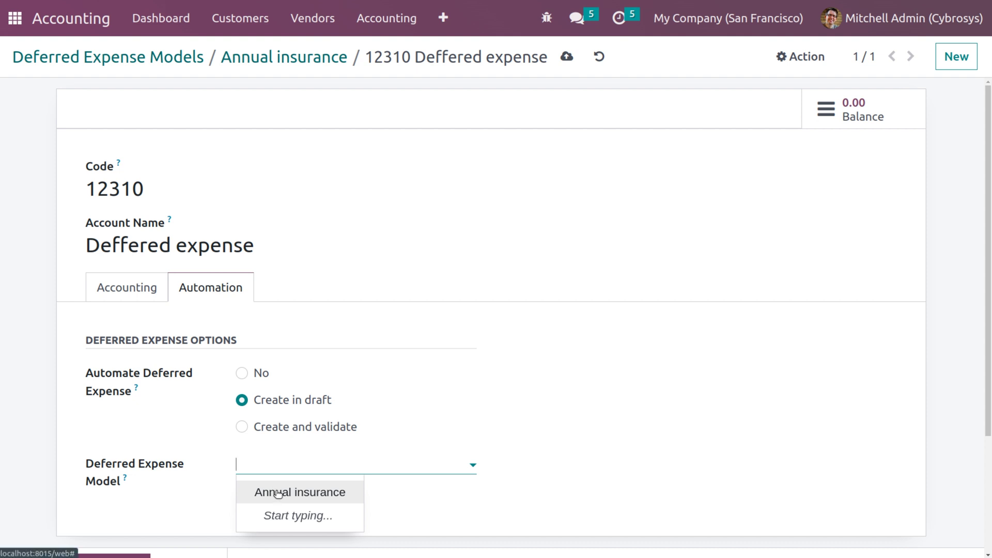
{"action": "left_click", "coordinate": [278, 493]}
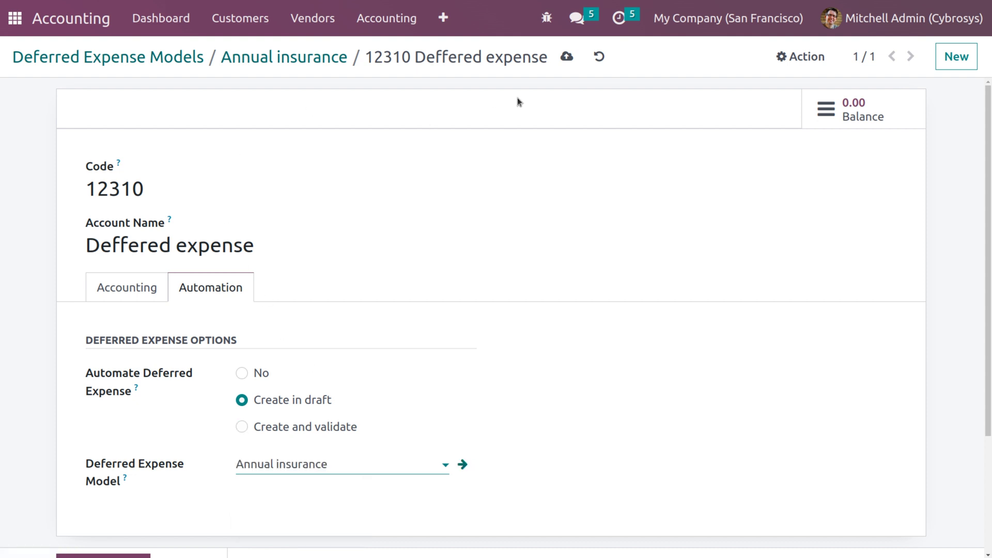
{"action": "left_click", "coordinate": [566, 58]}
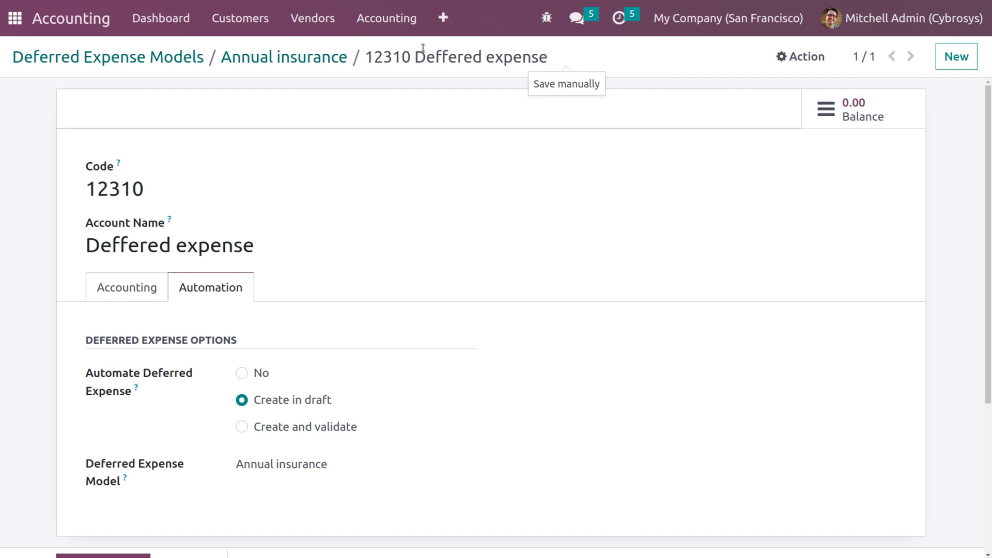
Step: Open the list of deferred expenses in the Accounting app
{"action": "left_click", "coordinate": [391, 20]}
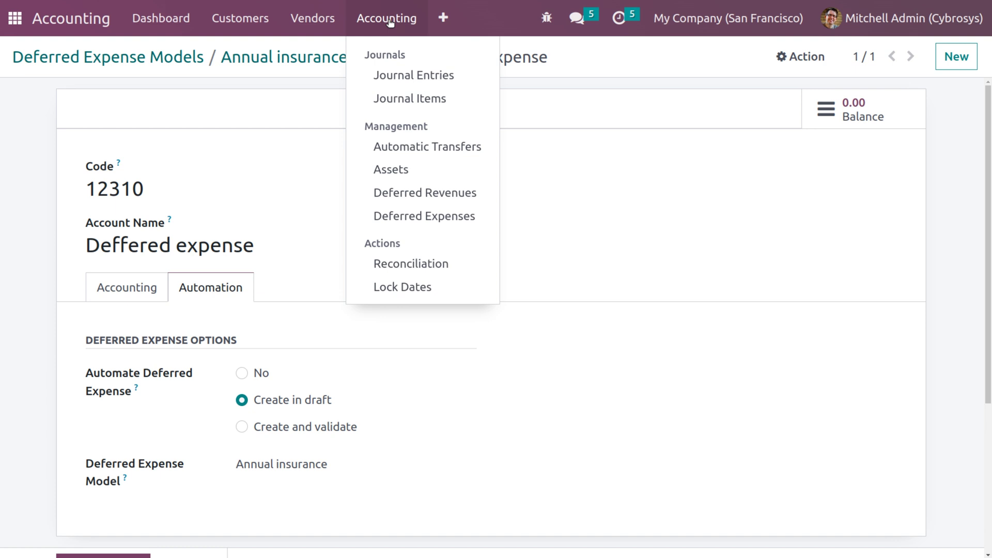
{"action": "left_click", "coordinate": [432, 221]}
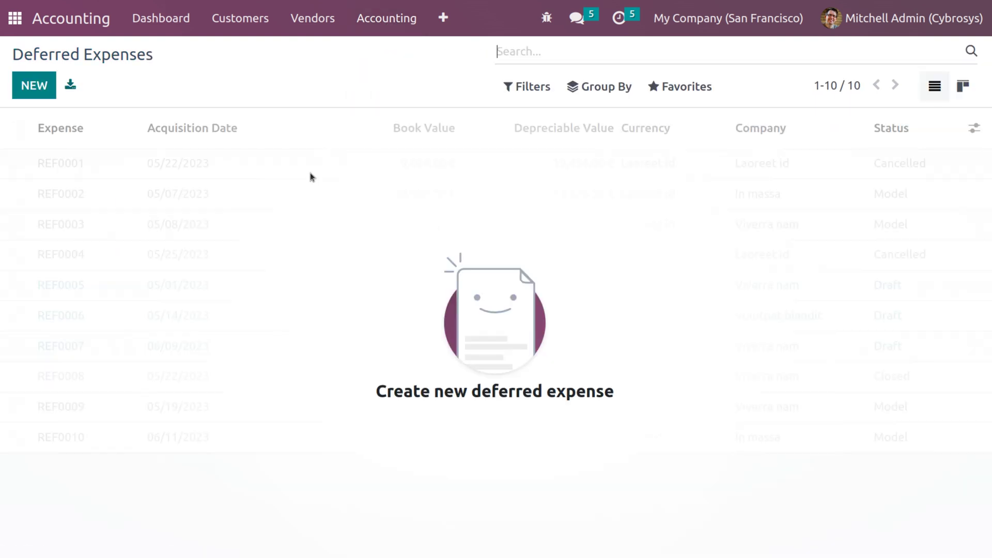
Step: Create a new deferred expense named "Annual insurance" with an original value of $1,000
{"action": "left_click", "coordinate": [36, 91]}
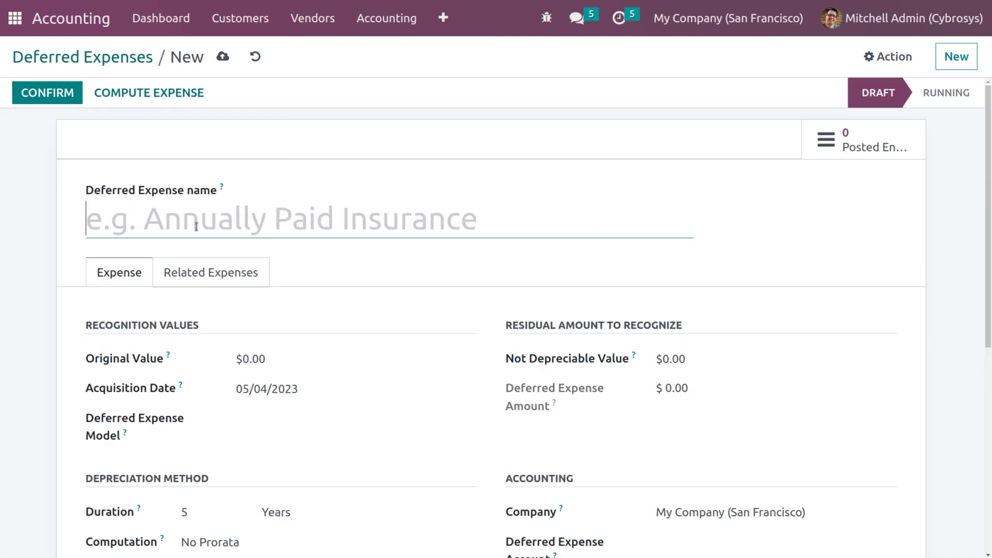
{"action": "type", "text": "Annu"}
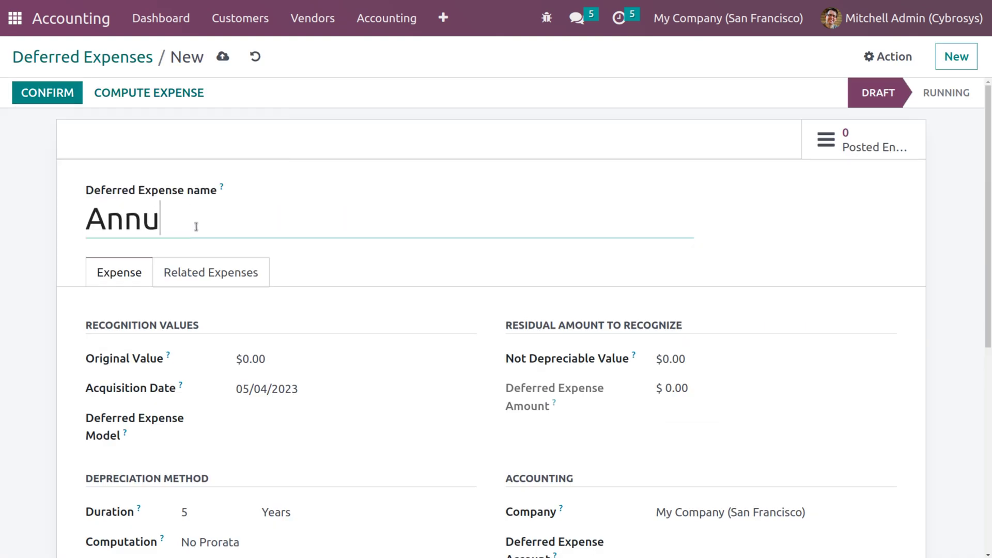
{"action": "type", "text": "al in"}
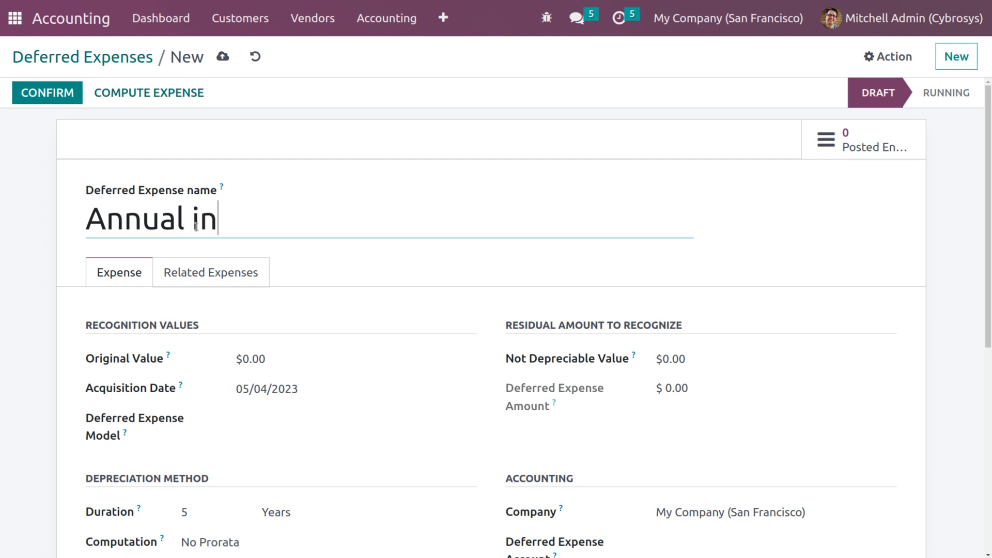
{"action": "type", "text": "surance"}
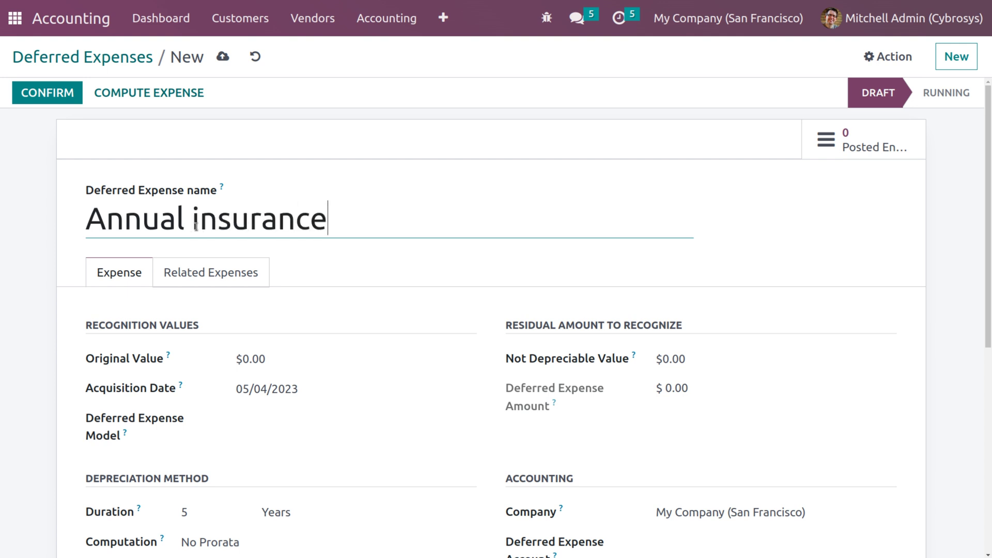
{"action": "left_click", "coordinate": [285, 358]}
{"action": "key", "text": "BackSpace"}
{"action": "key", "text": "BackSpace"}
{"action": "key", "text": "BackSpace"}
{"action": "key", "text": "BackSpace"}
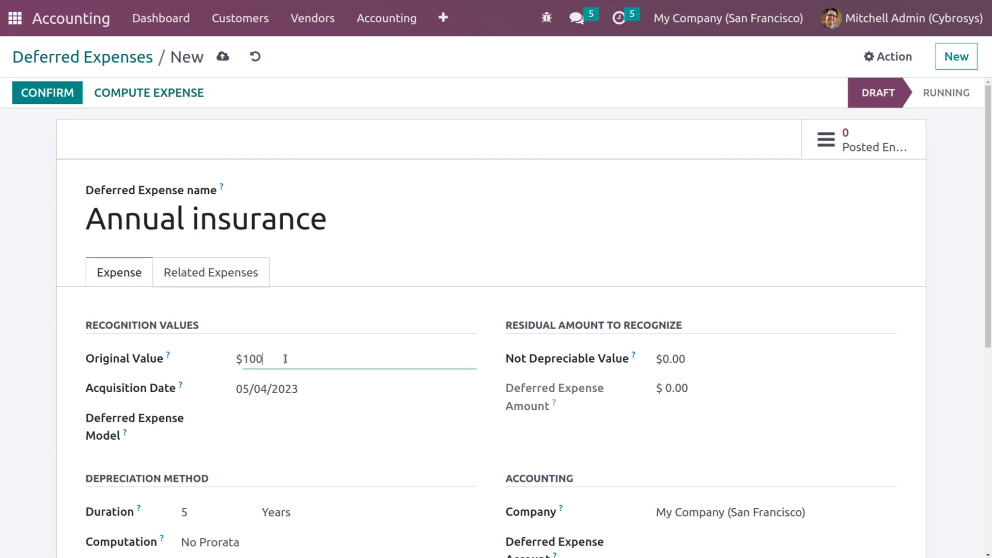
Step: Apply the Annual insurance deferred expense model to the new expense and save the record
{"action": "left_click", "coordinate": [271, 430]}
{"action": "left_click", "coordinate": [282, 419]}
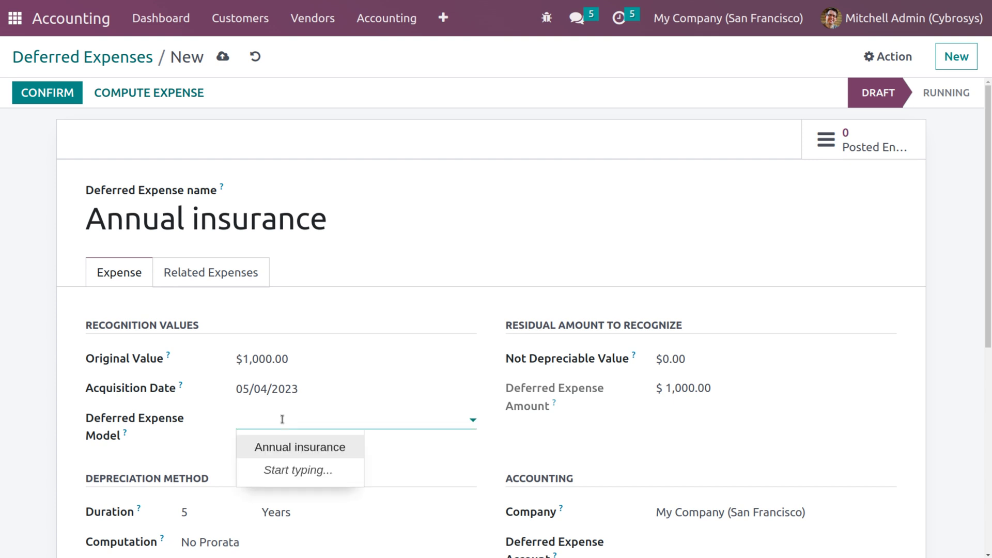
{"action": "left_click", "coordinate": [277, 447]}
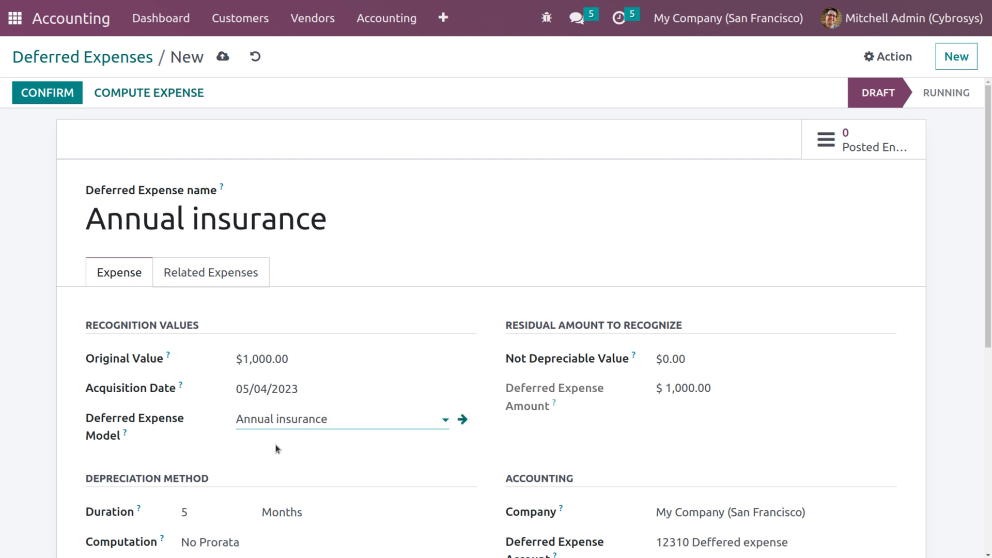
{"action": "scroll", "coordinate": [275, 448], "scroll_direction": "down", "scroll_amount": 3}
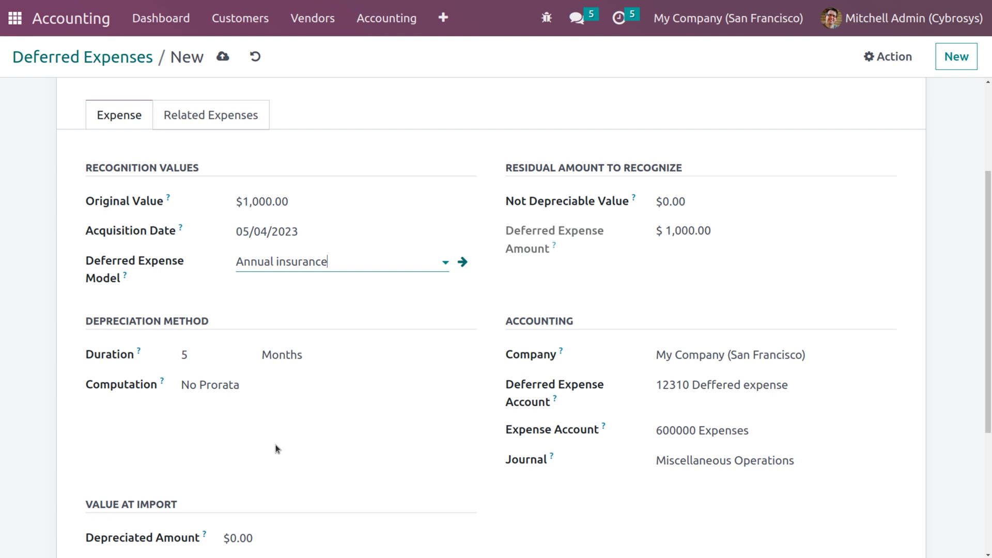
{"action": "scroll", "coordinate": [275, 444], "scroll_direction": "down", "scroll_amount": 1}
{"action": "scroll", "coordinate": [275, 445], "scroll_direction": "down", "scroll_amount": 1}
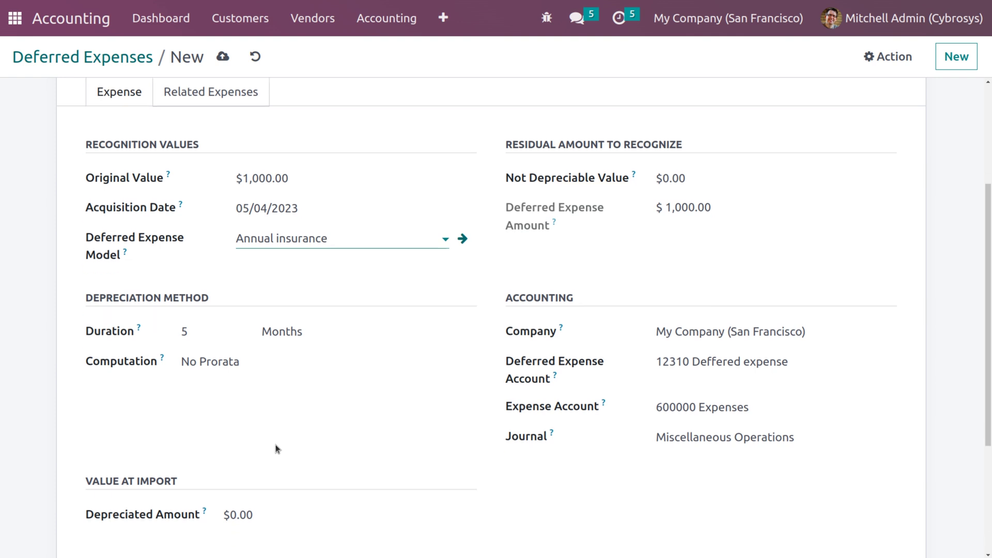
{"action": "scroll", "coordinate": [275, 449], "scroll_direction": "up", "scroll_amount": 4}
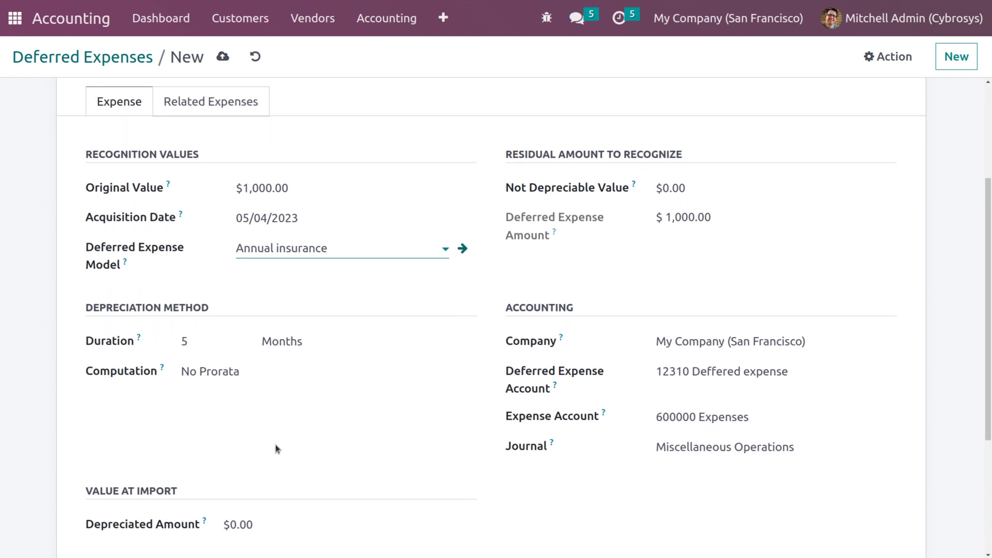
{"action": "left_click", "coordinate": [223, 57]}
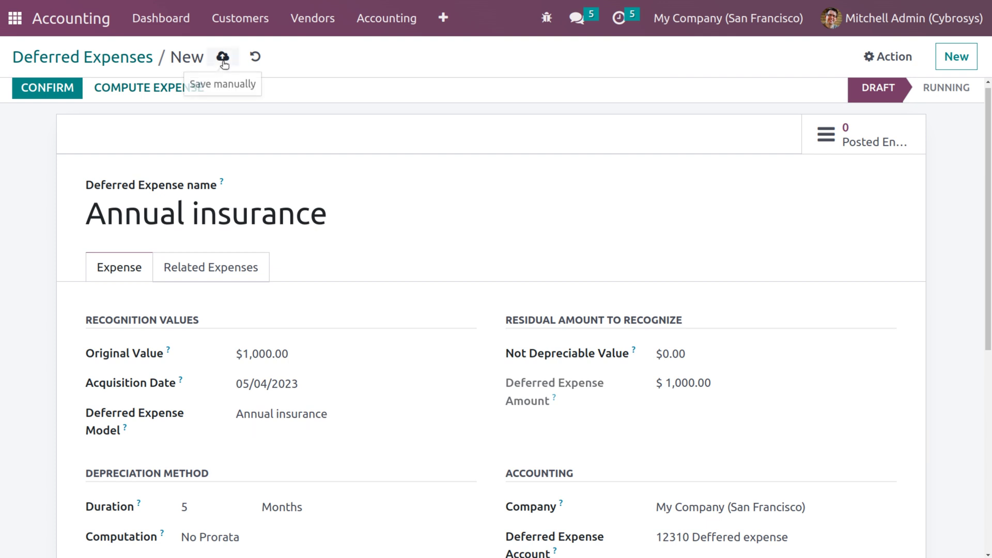
Step: Create a new purchasable product named "insurance" from the vendor products list, with product type Service
{"action": "left_click", "coordinate": [312, 26]}
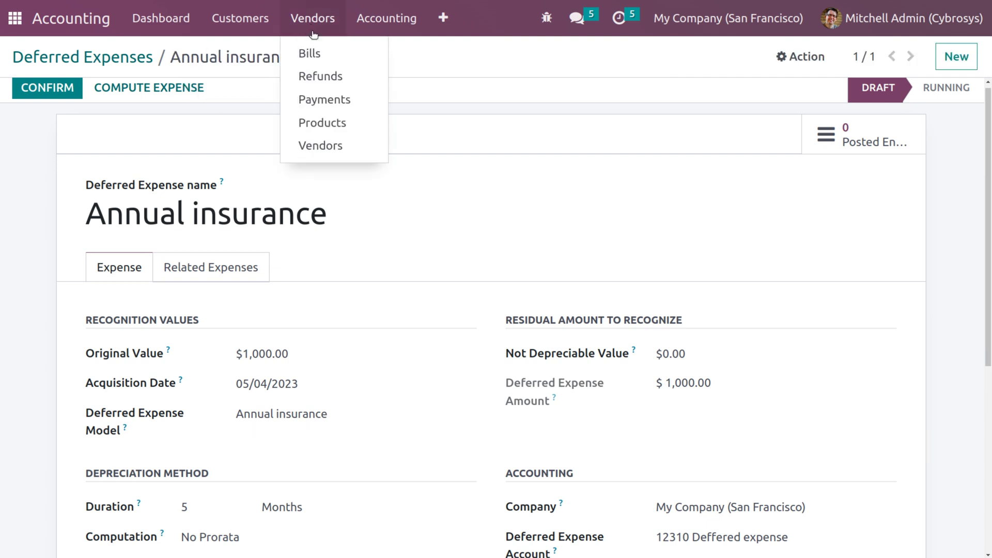
{"action": "left_click", "coordinate": [321, 124]}
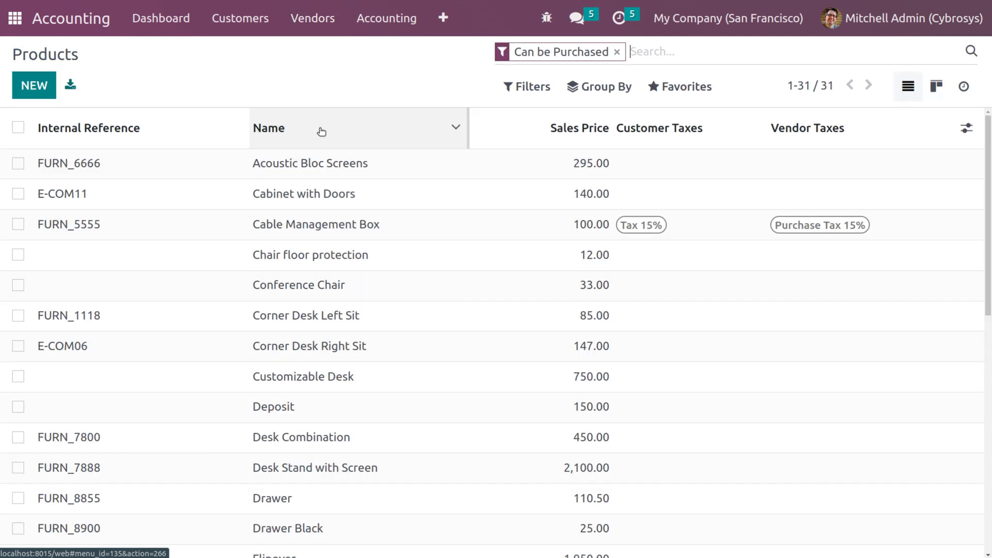
{"action": "left_click", "coordinate": [46, 88]}
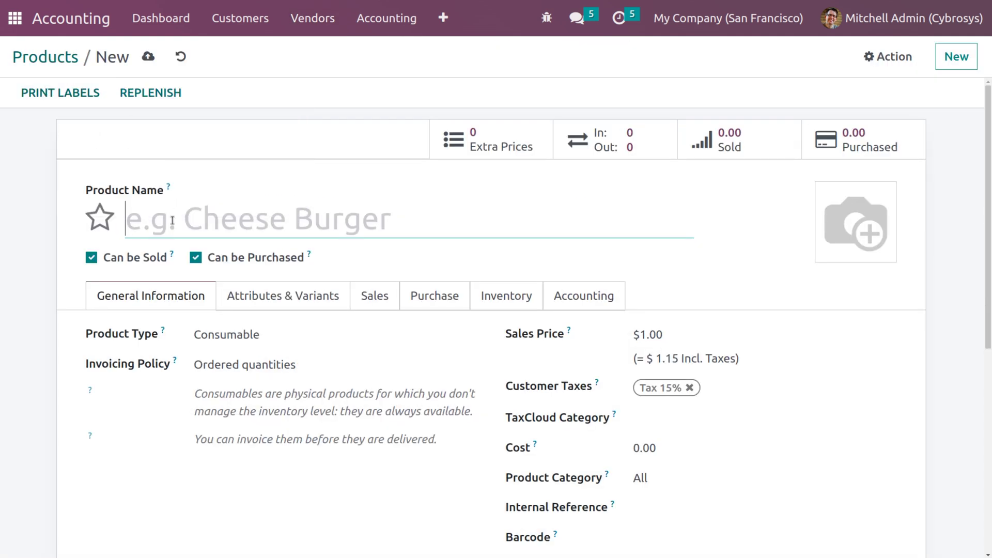
{"action": "type", "text": "insura"}
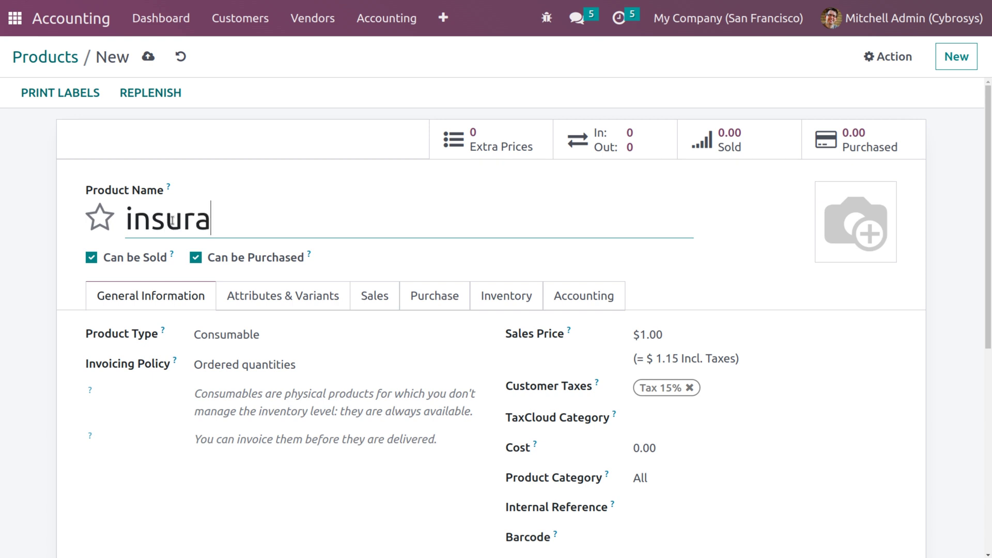
{"action": "type", "text": "nce"}
{"action": "left_click", "coordinate": [266, 344]}
{"action": "left_click", "coordinate": [261, 367]}
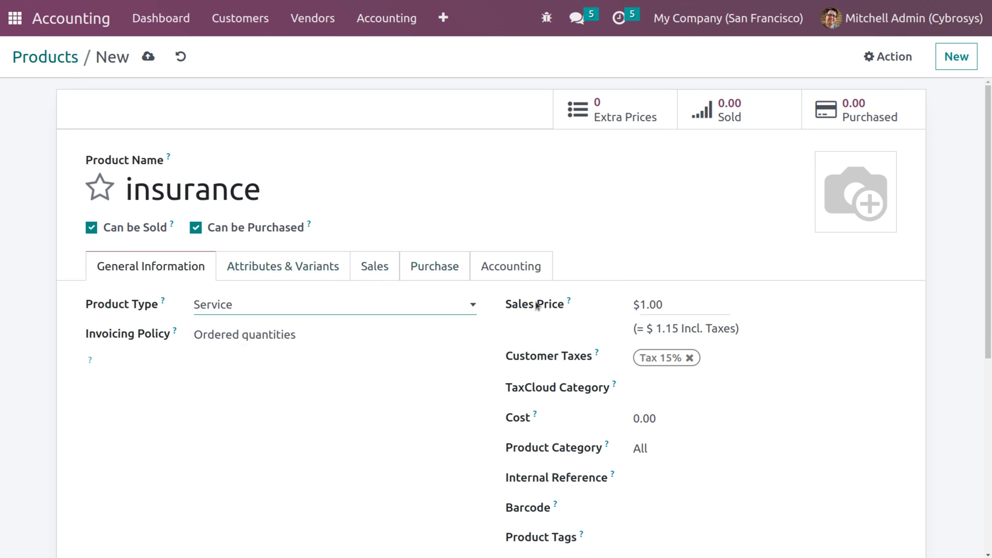
Step: Set the insurance product's sales price to $1,100 and its cost to $1,000, and save the product
{"action": "left_click", "coordinate": [685, 308]}
{"action": "key", "text": "BackSpace"}
{"action": "key", "text": "BackSpace"}
{"action": "key", "text": "BackSpace"}
{"action": "key", "text": "BackSpace"}
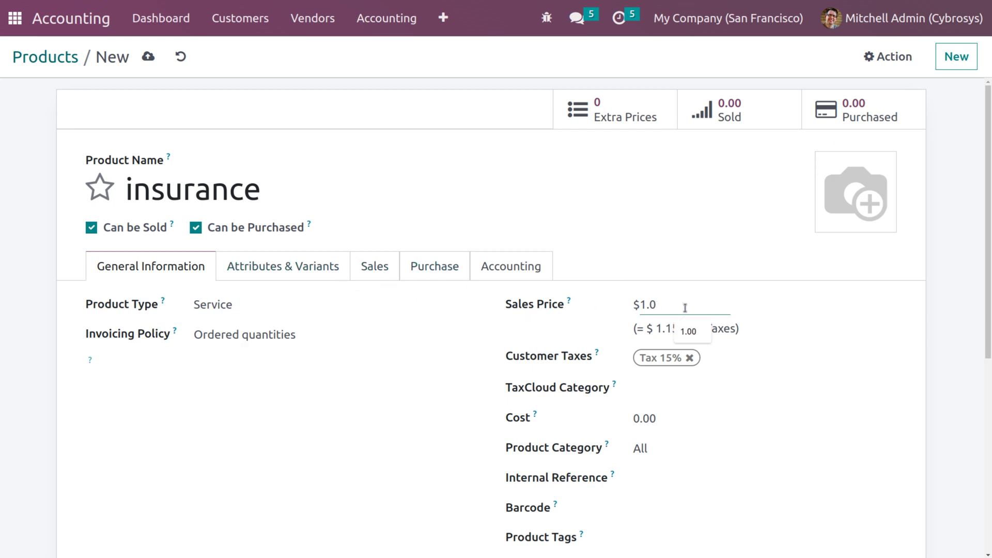
{"action": "type", "text": "1100"}
{"action": "left_click", "coordinate": [686, 421]}
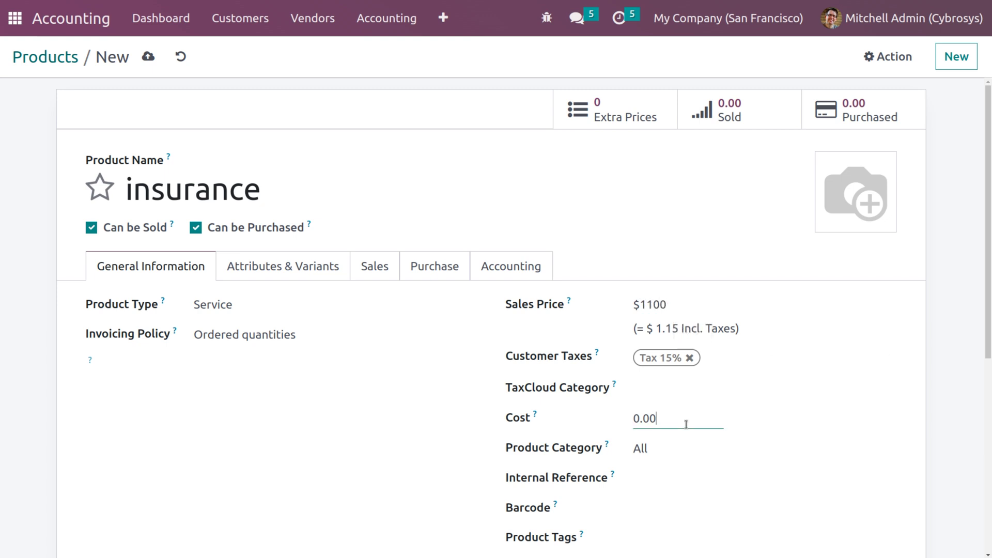
{"action": "key", "text": "BackSpace"}
{"action": "key", "text": "BackSpace"}
{"action": "key", "text": "BackSpace"}
{"action": "key", "text": "BackSpace"}
{"action": "type", "text": "1000"}
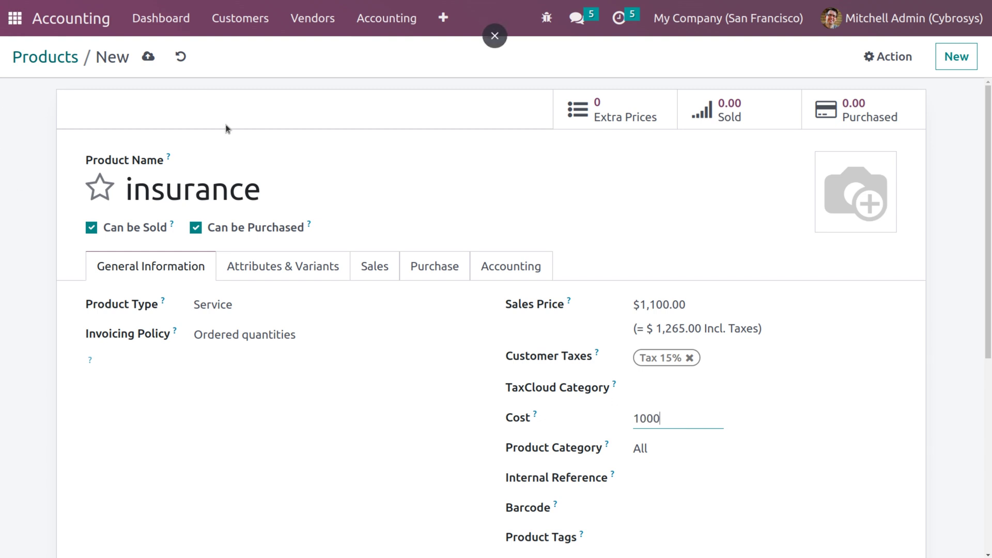
{"action": "left_click", "coordinate": [149, 57]}
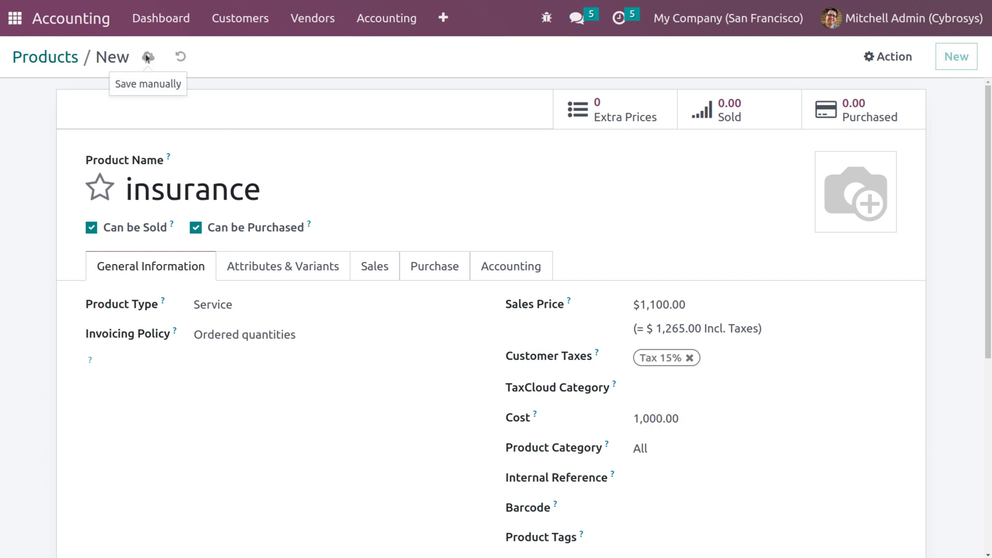
Step: Create a new vendor bill for Azure Interior with the bill date 05/04/2023
{"action": "left_click", "coordinate": [323, 20]}
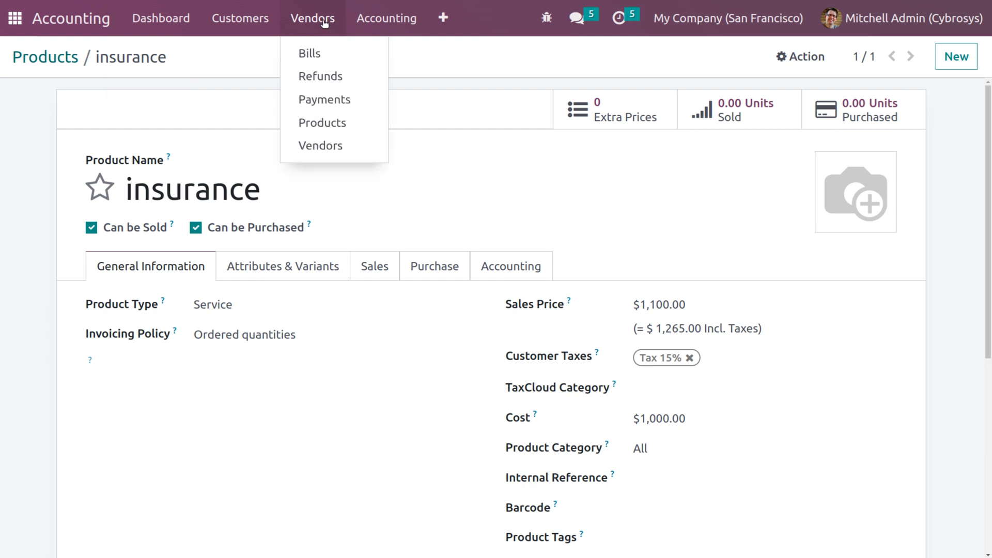
{"action": "left_click", "coordinate": [310, 53]}
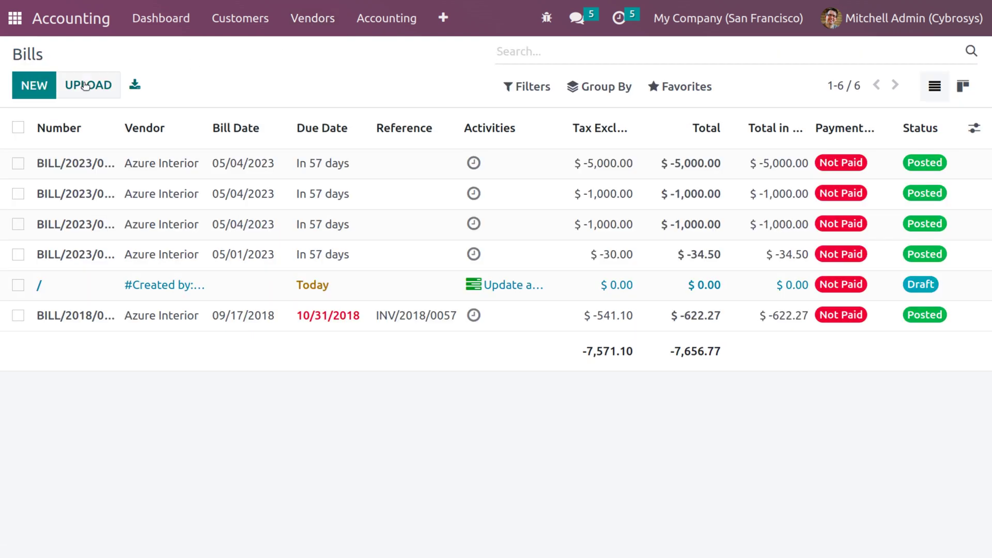
{"action": "left_click", "coordinate": [23, 90]}
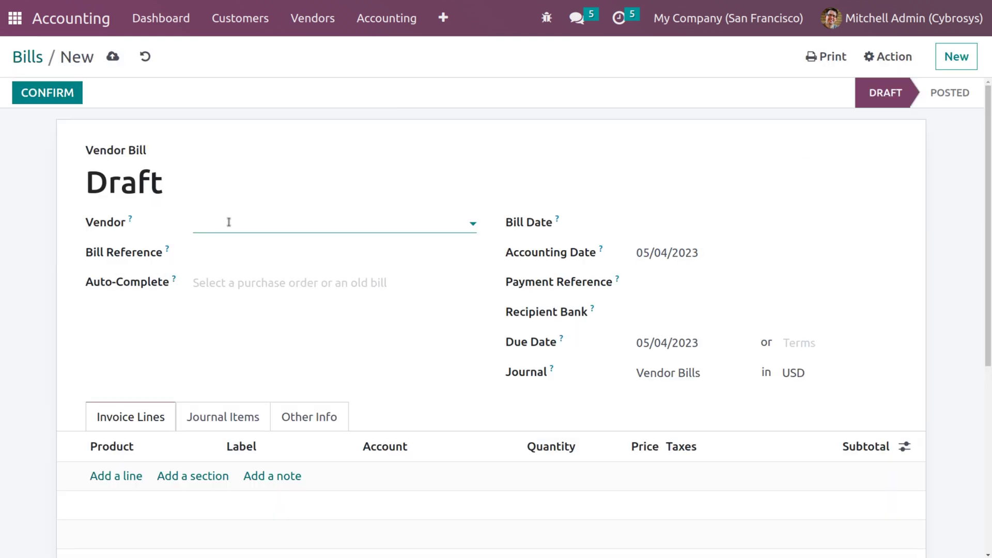
{"action": "left_click", "coordinate": [275, 229]}
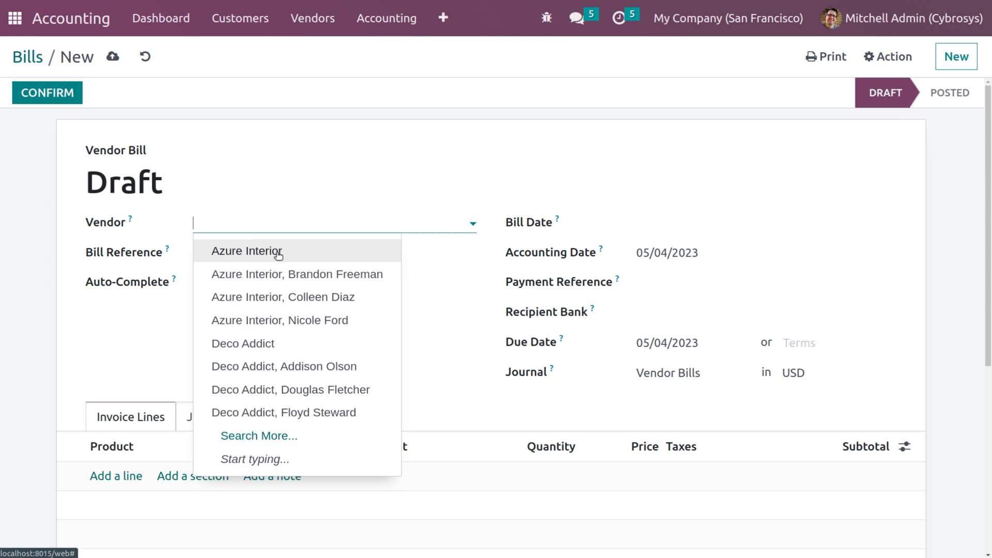
{"action": "left_click", "coordinate": [279, 252]}
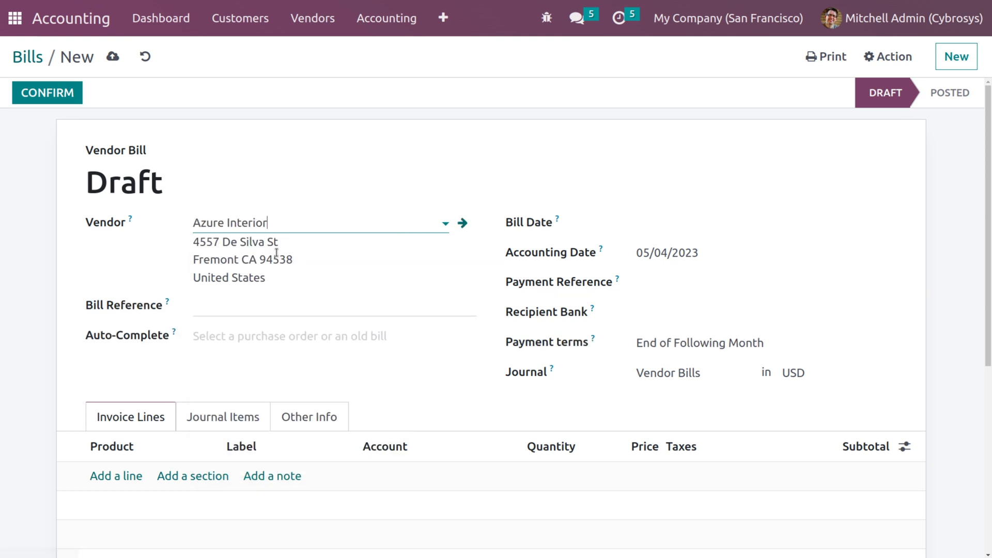
{"action": "left_click", "coordinate": [680, 223]}
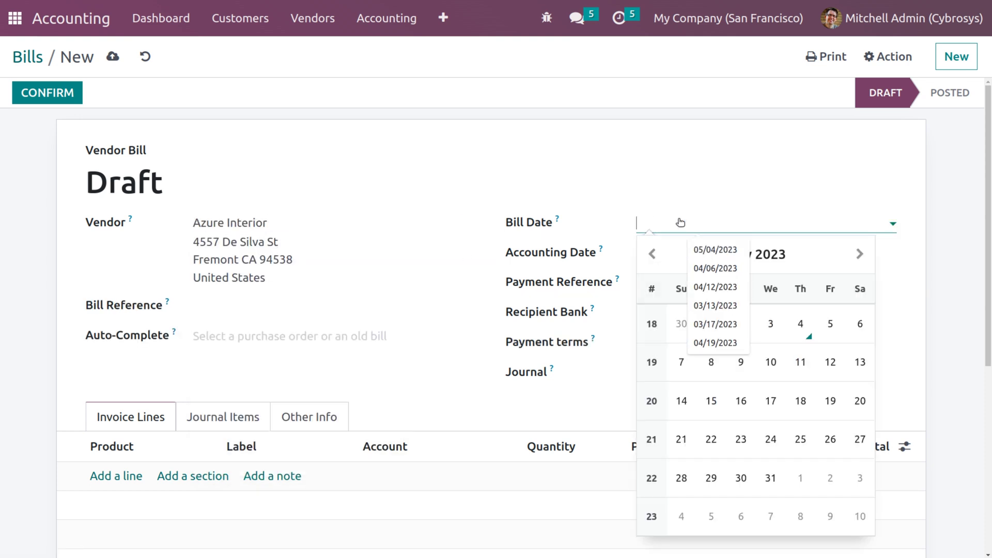
{"action": "left_click", "coordinate": [805, 334]}
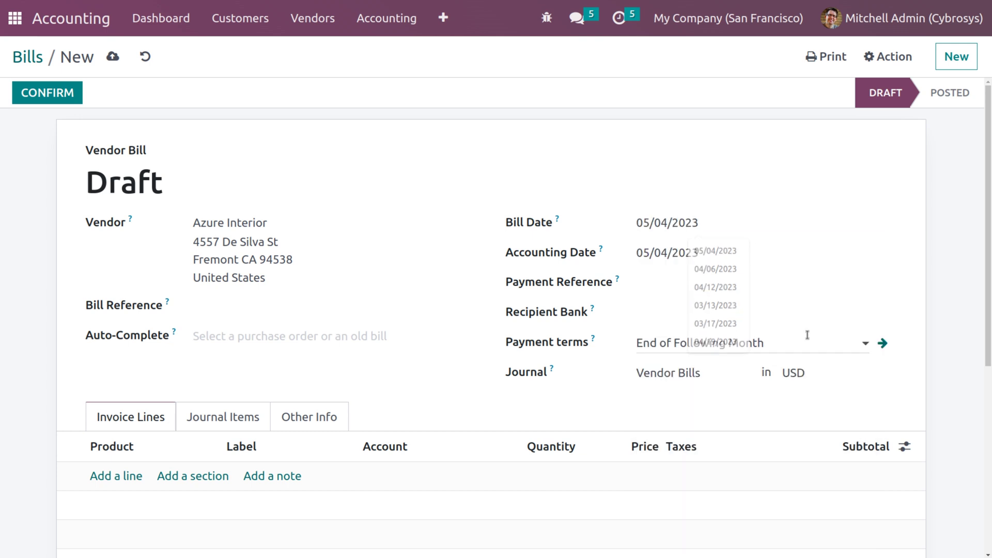
Step: Add an invoice line for the insurance product to the vendor bill
{"action": "left_click", "coordinate": [119, 477]}
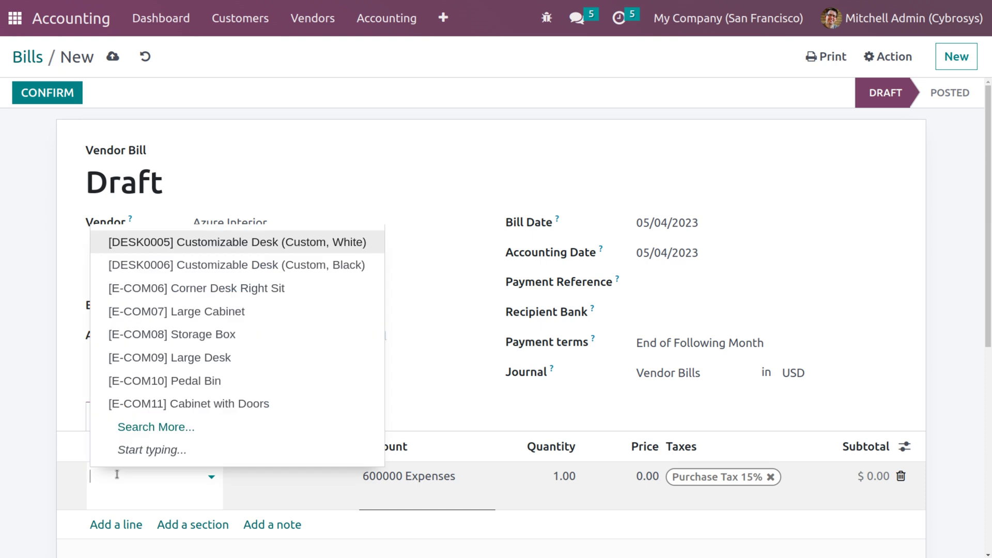
{"action": "type", "text": "in"}
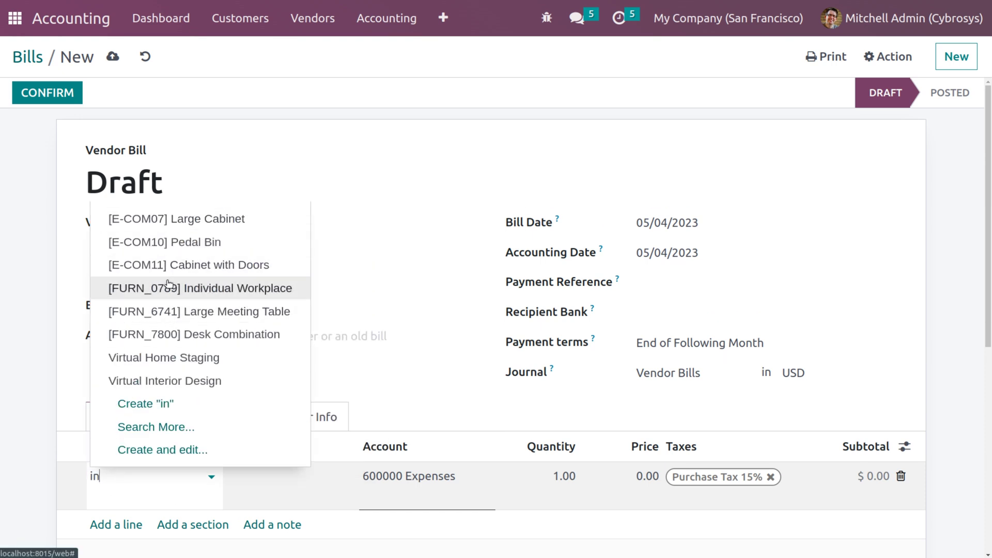
{"action": "type", "text": "s"}
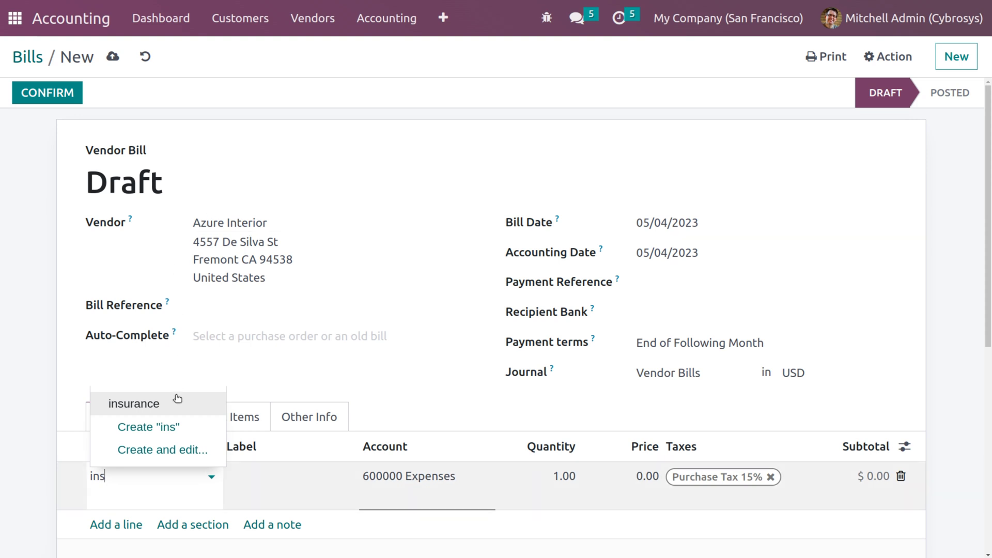
{"action": "left_click", "coordinate": [176, 401]}
Step: Set the insurance line's account to 12310 Deffered expense, remove its Purchase Tax 15%, and save the bill
{"action": "left_click", "coordinate": [429, 476]}
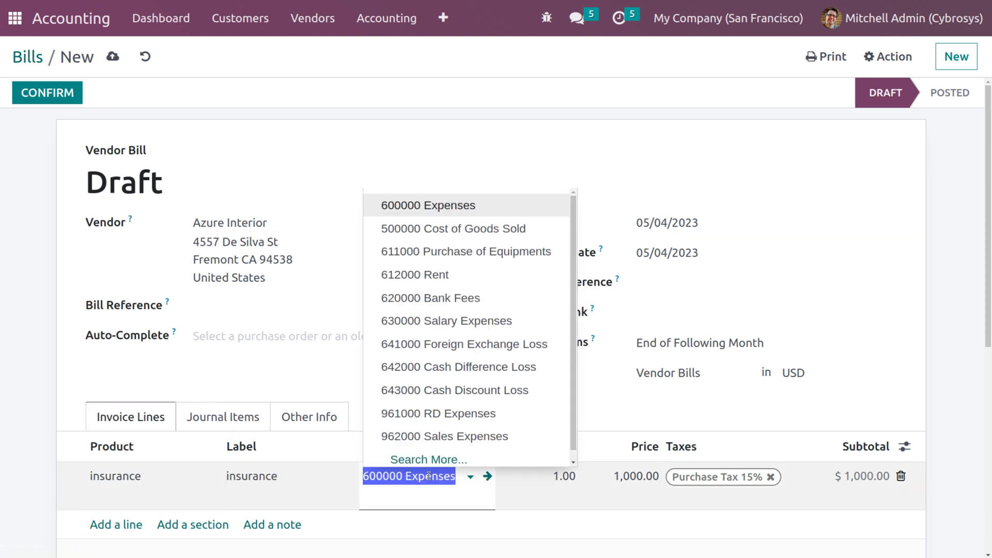
{"action": "key", "text": "BackSpace"}
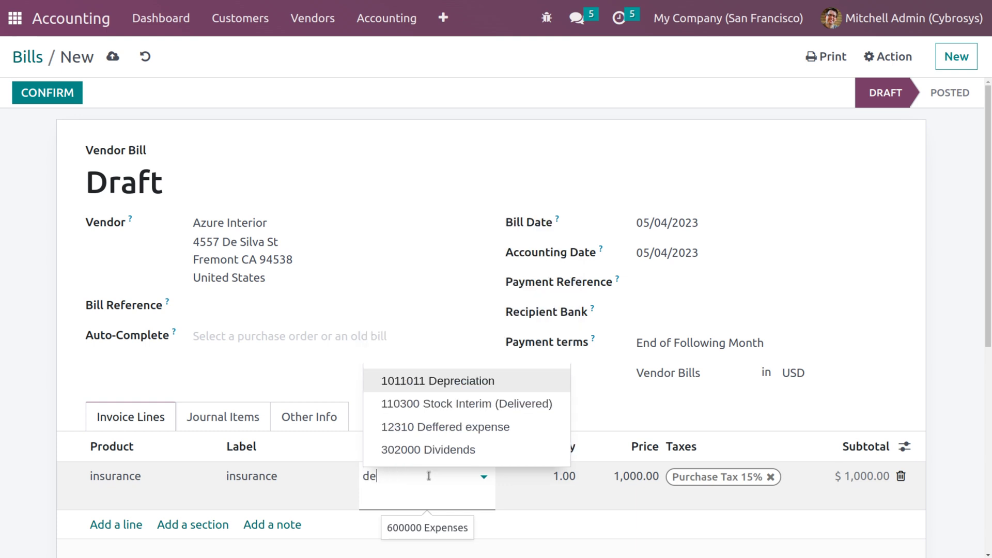
{"action": "key", "text": "Down"}
{"action": "key", "text": "Down"}
{"action": "key", "text": "Return"}
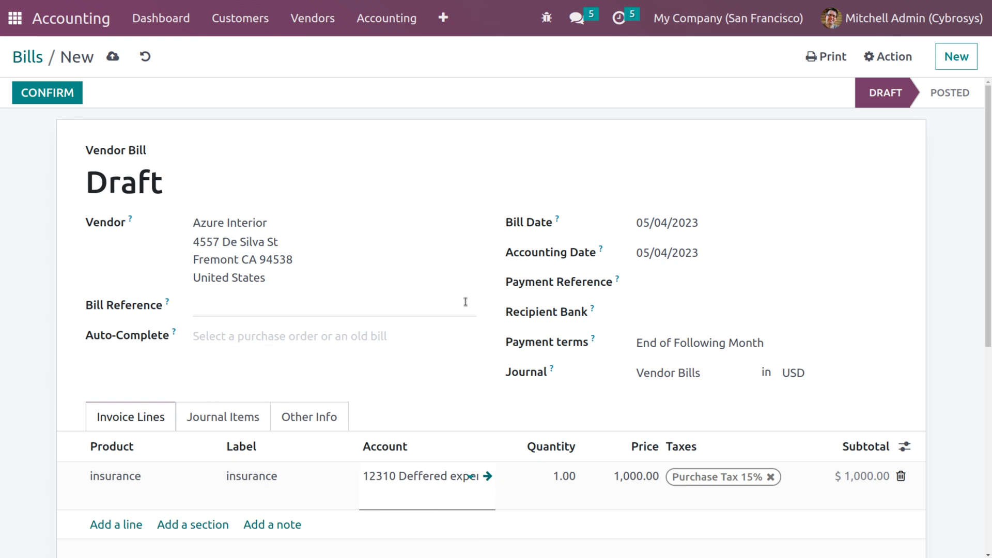
{"action": "left_click", "coordinate": [770, 475]}
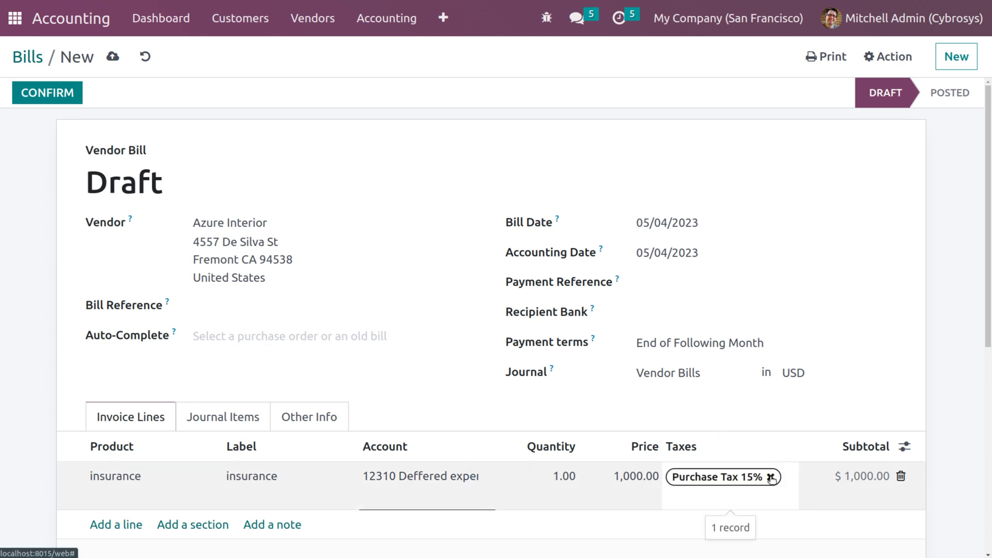
{"action": "left_click", "coordinate": [113, 57]}
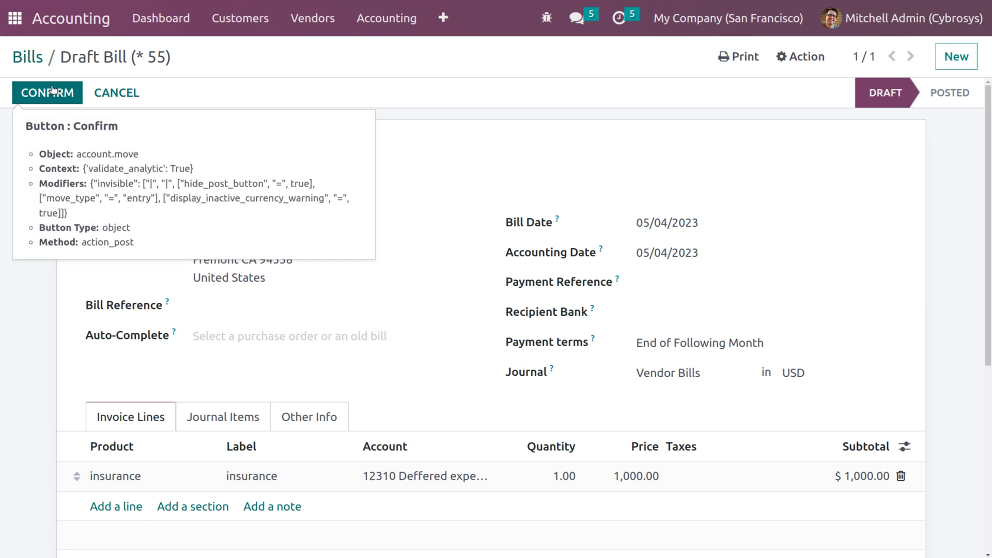
Step: Confirm the Azure Interior vendor bill and open the deferred expense linked to it
{"action": "left_click", "coordinate": [53, 88]}
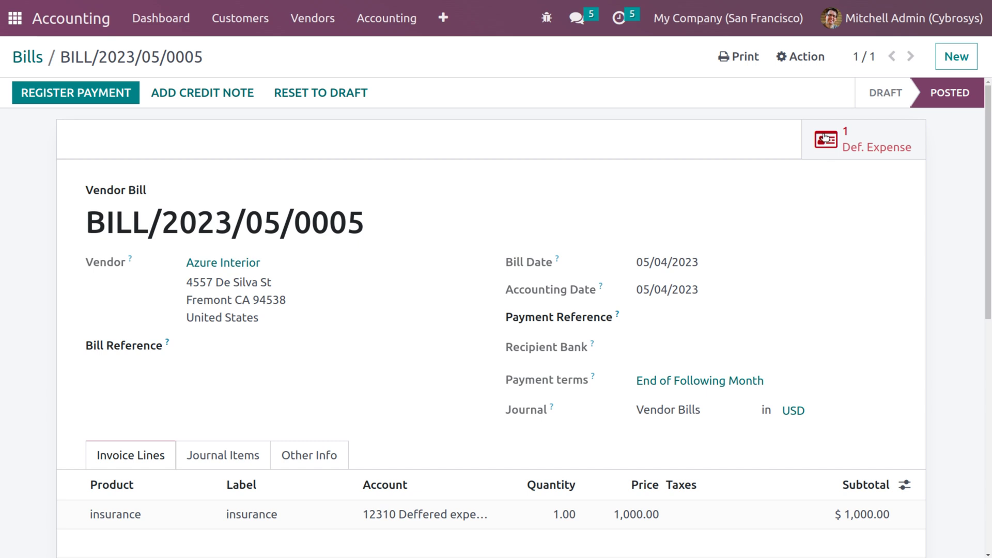
{"action": "left_click", "coordinate": [883, 139]}
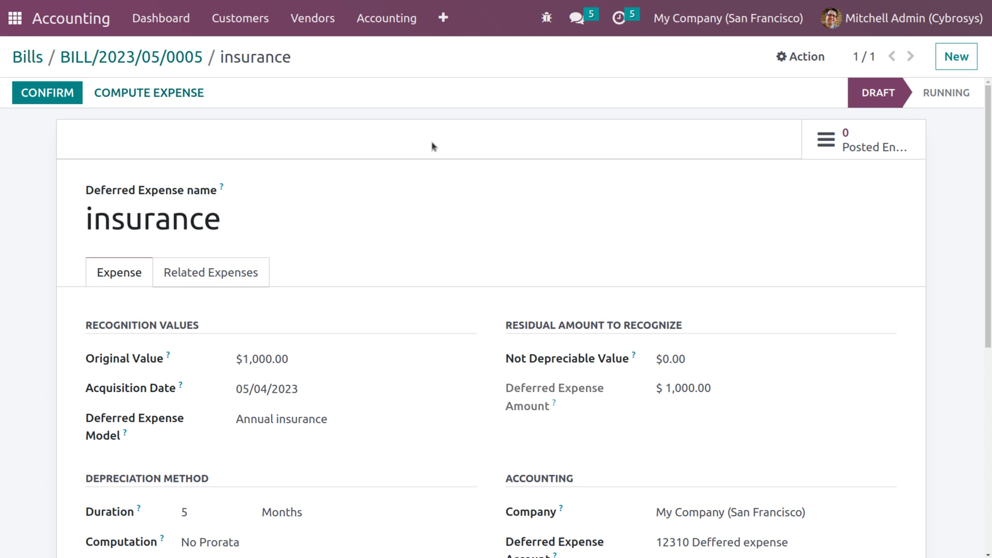
Step: Compute the insurance deferred expense's schedule, review its expense board, and confirm the deferred expense
{"action": "left_click", "coordinate": [137, 92]}
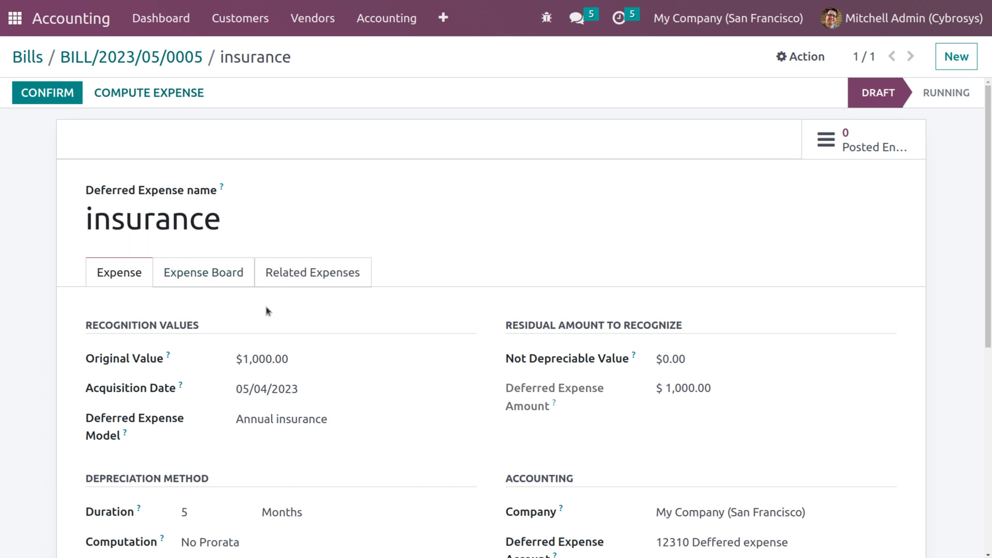
{"action": "left_click", "coordinate": [218, 272]}
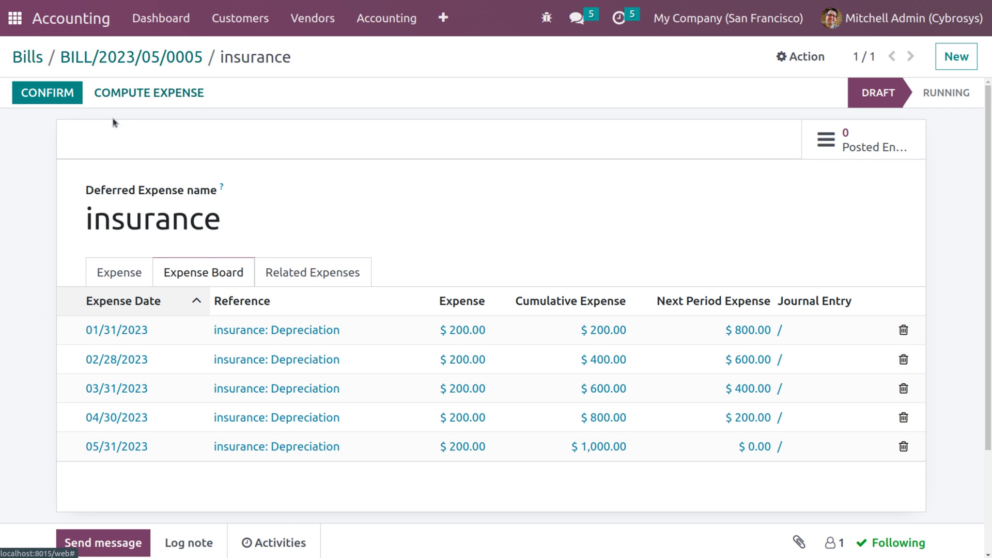
{"action": "left_click", "coordinate": [71, 93]}
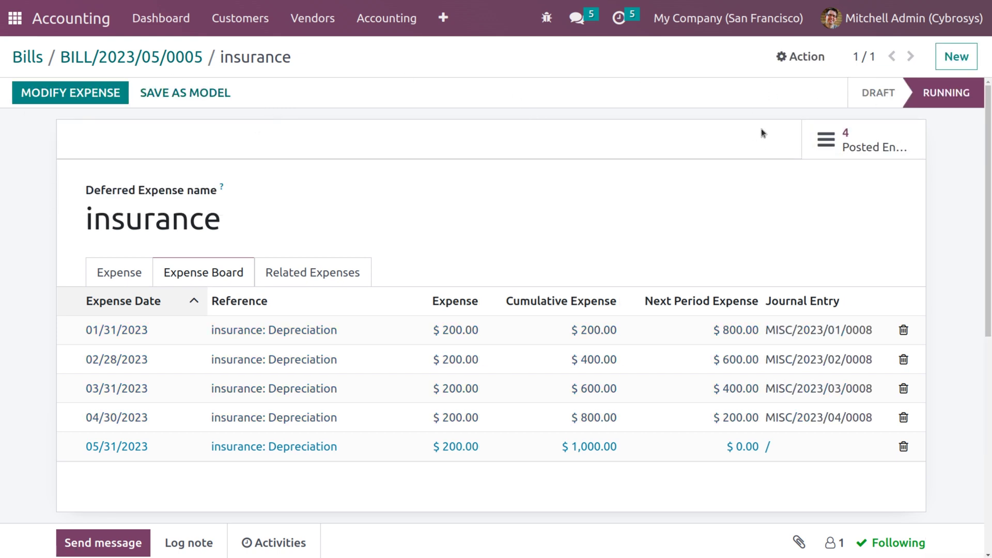
Step: Open the Annual insurance deferred expense model and go to its linked 12310 Deffered expense account
{"action": "left_click", "coordinate": [449, 26]}
{"action": "scroll", "coordinate": [538, 295], "scroll_direction": "down", "scroll_amount": 5}
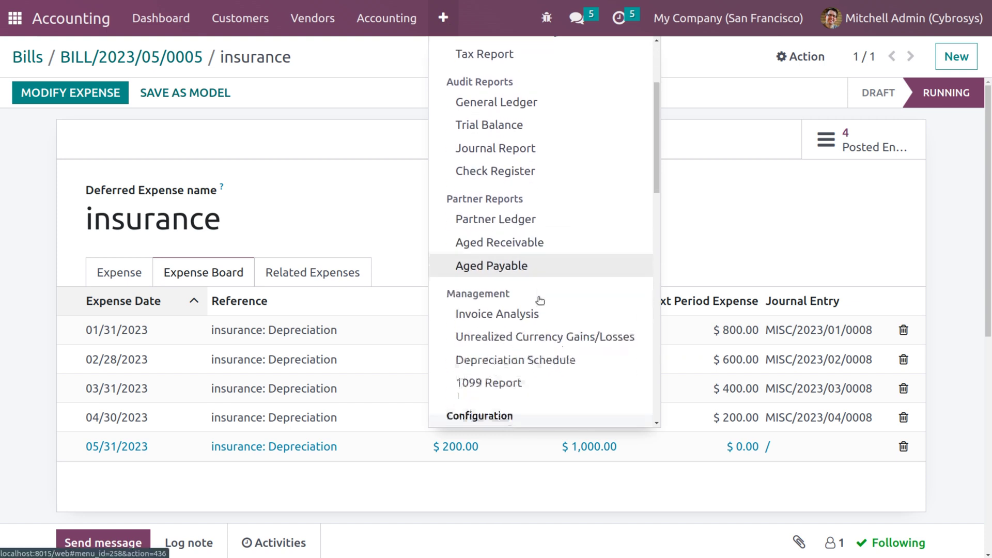
{"action": "scroll", "coordinate": [540, 301], "scroll_direction": "down", "scroll_amount": 6}
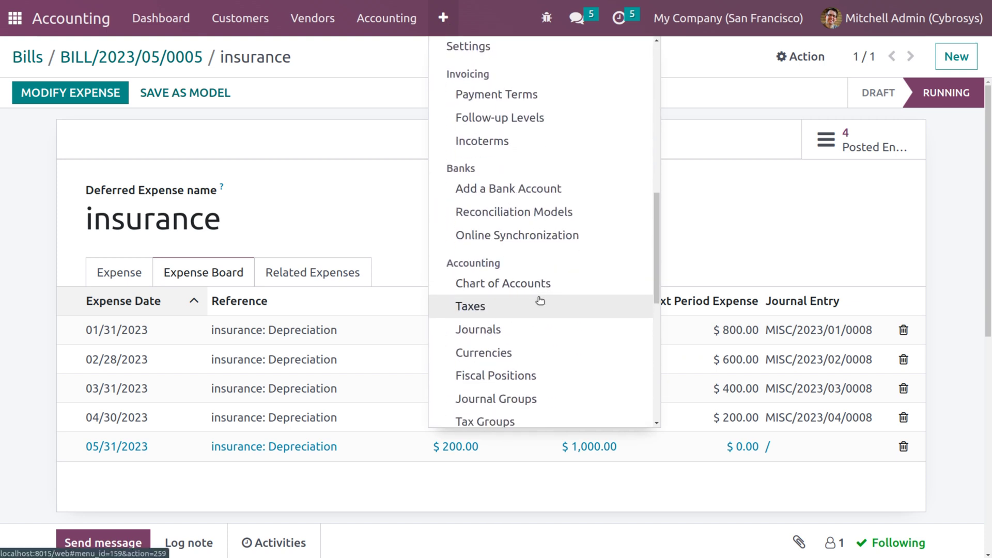
{"action": "scroll", "coordinate": [540, 301], "scroll_direction": "down", "scroll_amount": 6}
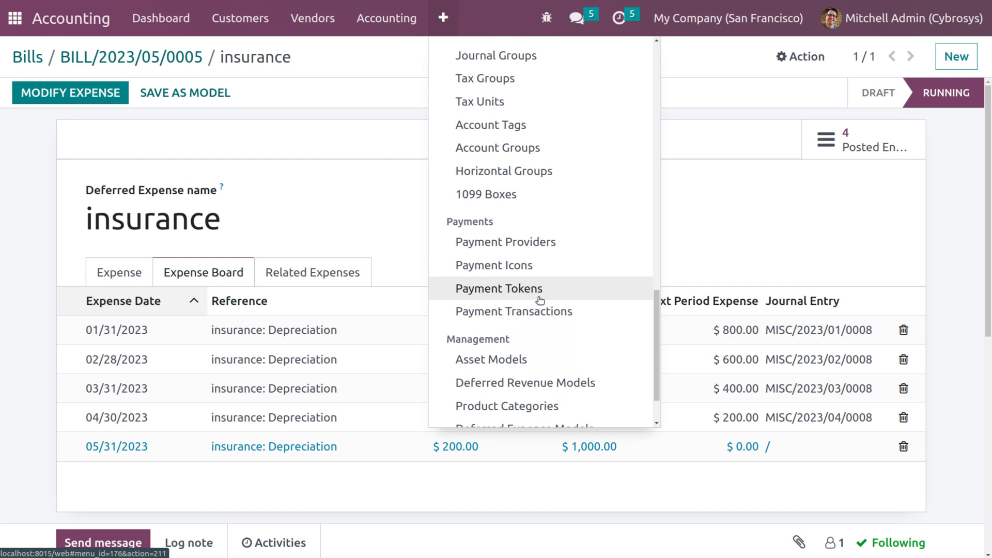
{"action": "left_click", "coordinate": [538, 365]}
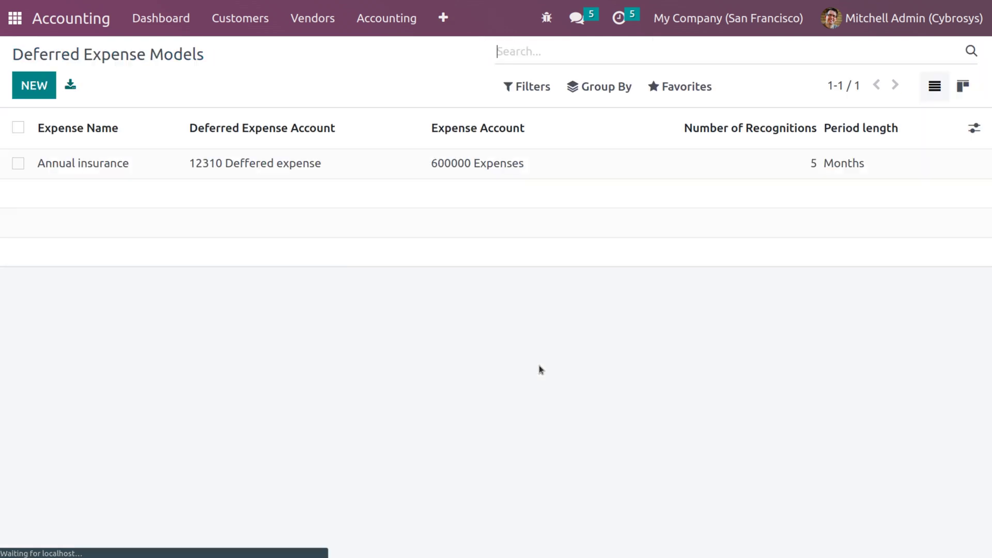
{"action": "left_click", "coordinate": [534, 163]}
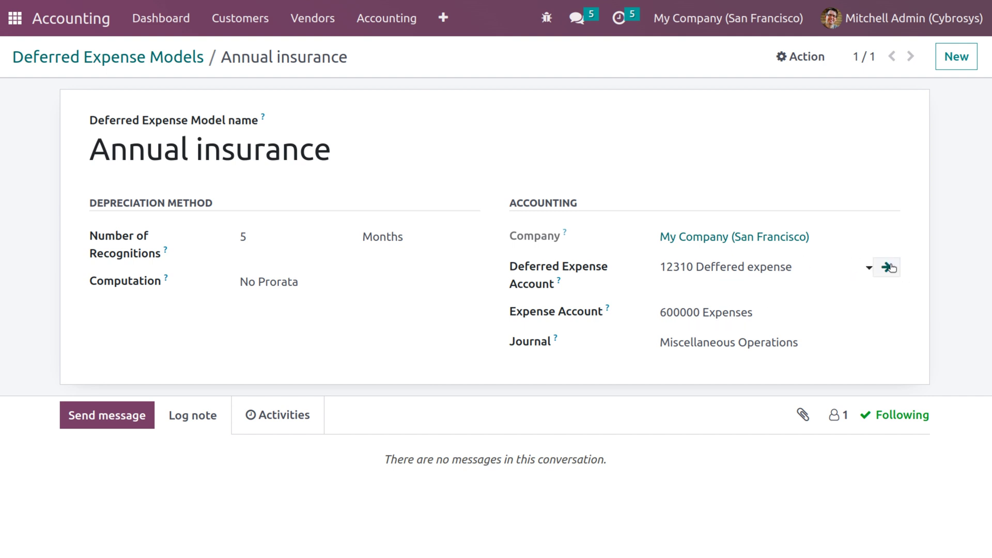
{"action": "left_click", "coordinate": [888, 268]}
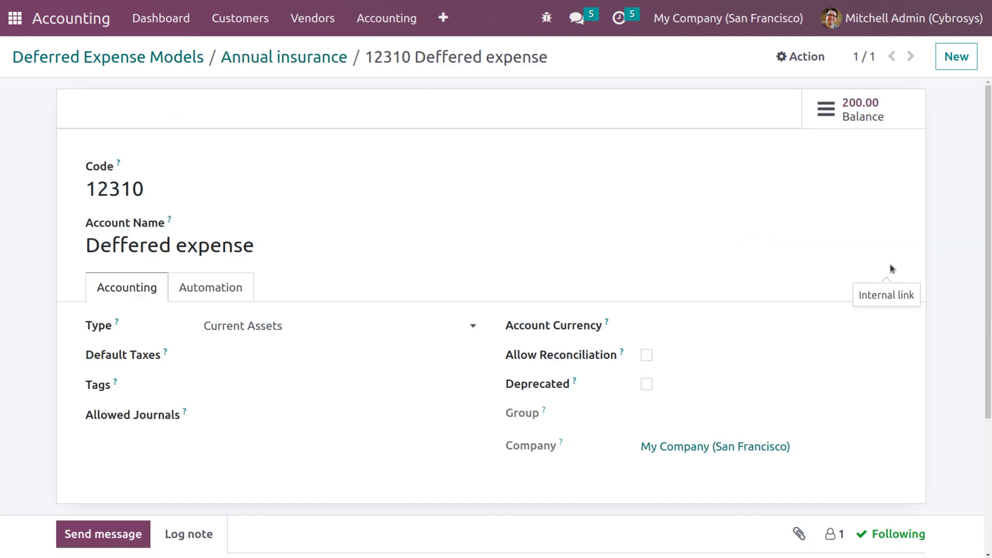
Step: Set the account's Automate Deferred Expense option to Create and validate, and save the account
{"action": "left_click", "coordinate": [211, 295]}
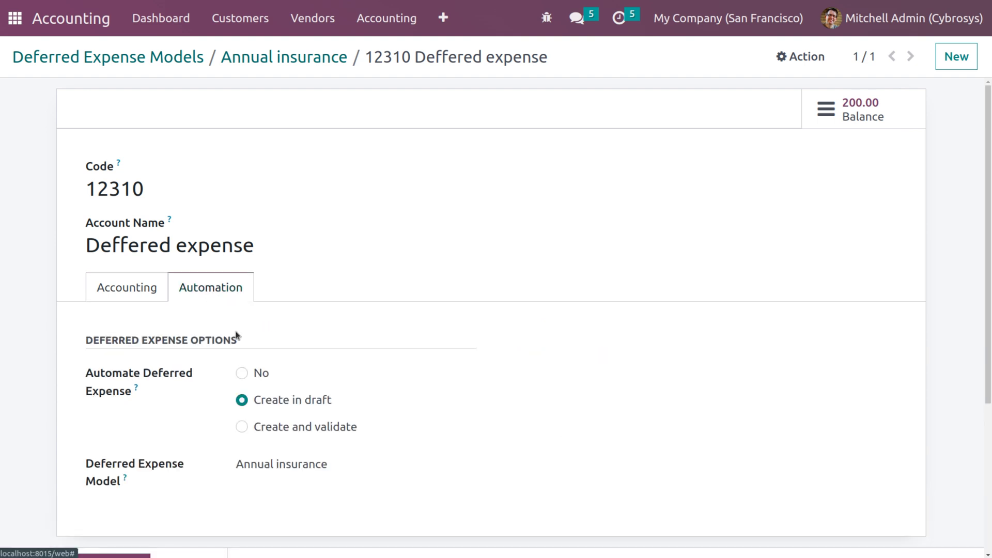
{"action": "left_click", "coordinate": [241, 427]}
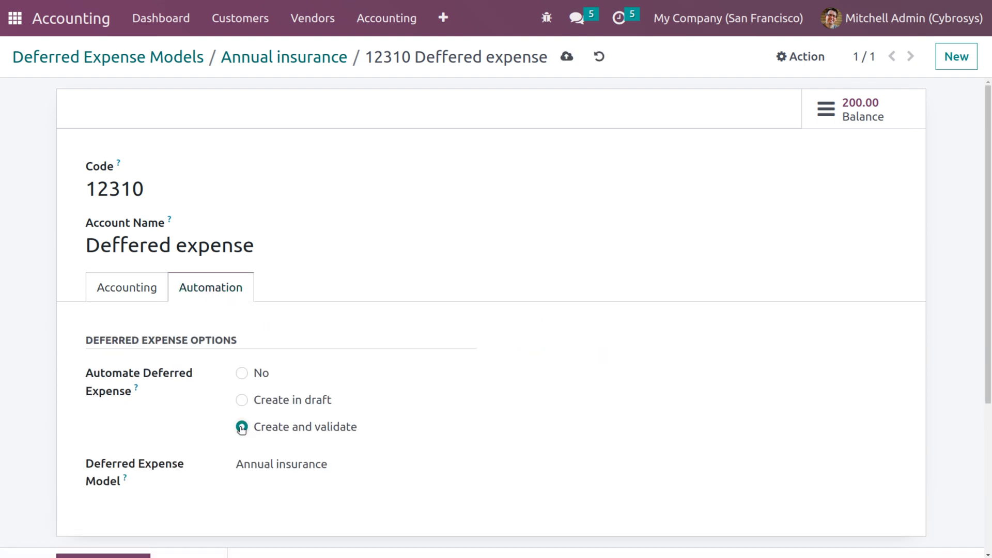
{"action": "left_click", "coordinate": [571, 60]}
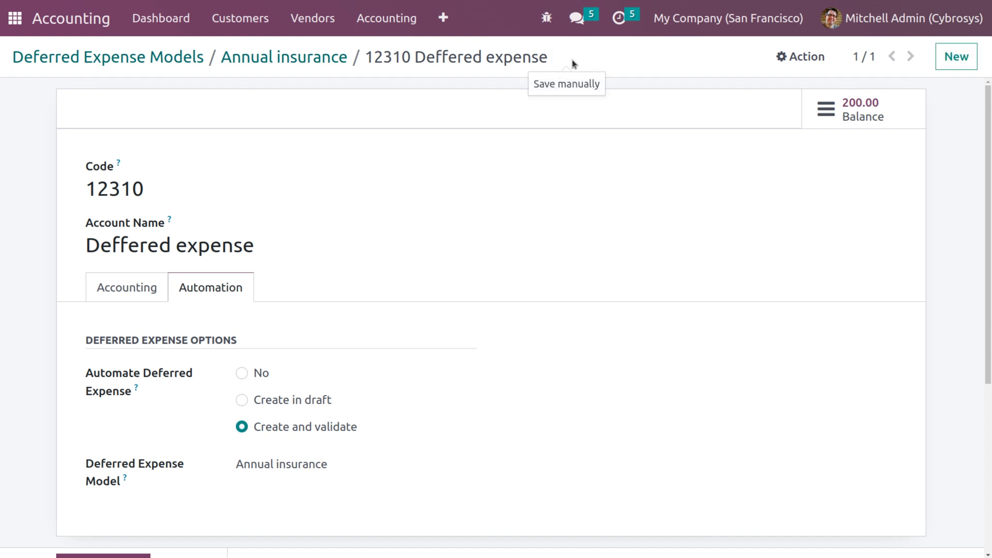
Step: Create another vendor bill for Azure Interior with the bill date 05/04/2023
{"action": "left_click", "coordinate": [318, 19]}
{"action": "left_click", "coordinate": [315, 51]}
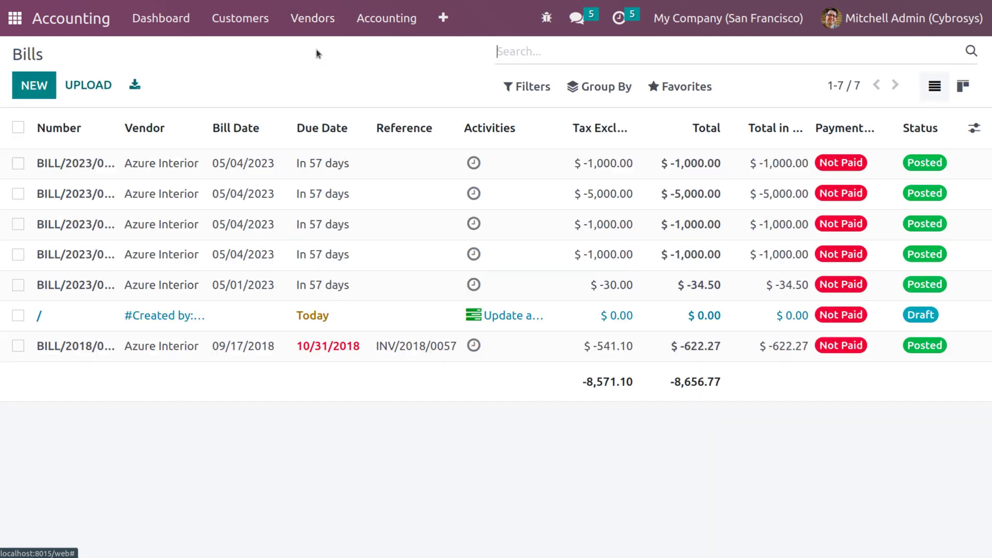
{"action": "left_click", "coordinate": [49, 91]}
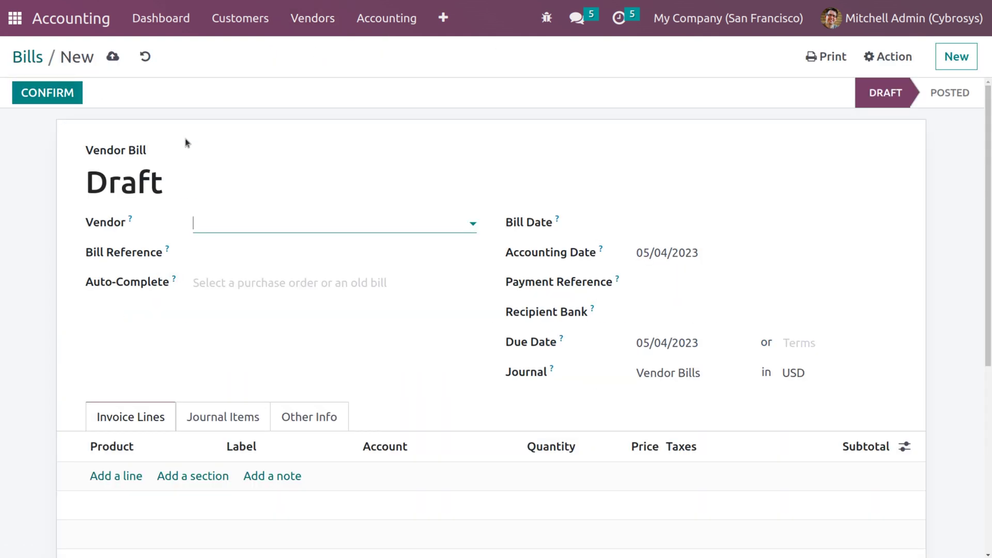
{"action": "left_click", "coordinate": [216, 230]}
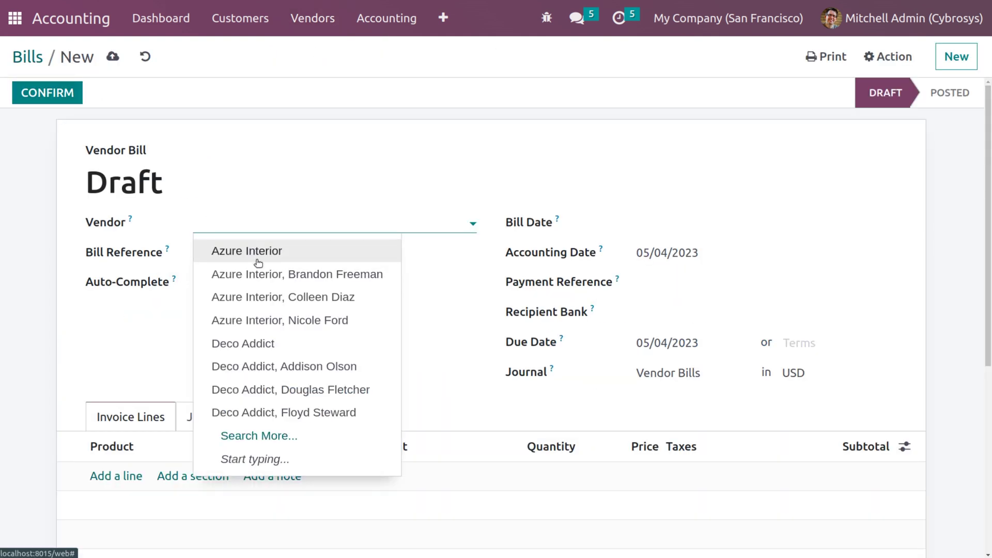
{"action": "left_click", "coordinate": [259, 260]}
{"action": "left_click", "coordinate": [671, 223]}
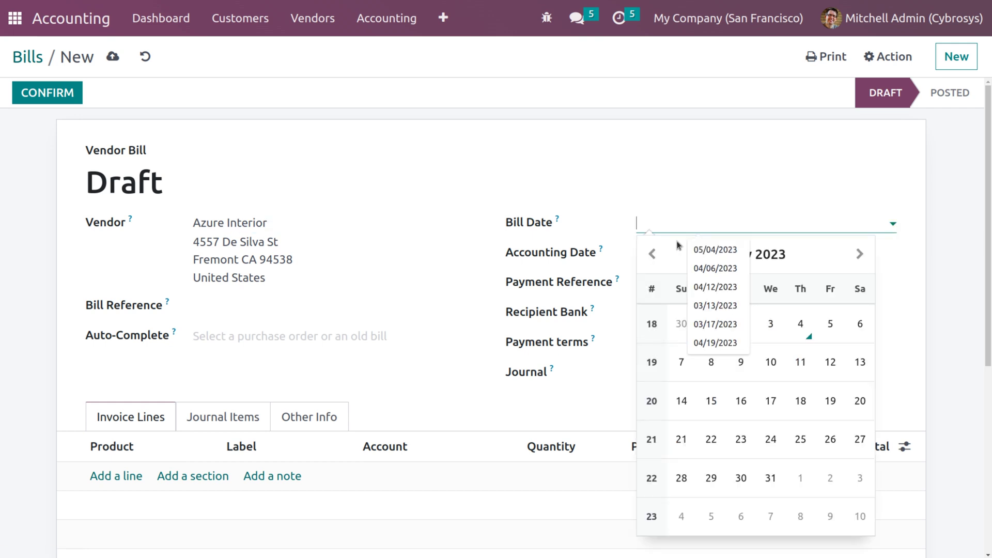
{"action": "left_click", "coordinate": [803, 327]}
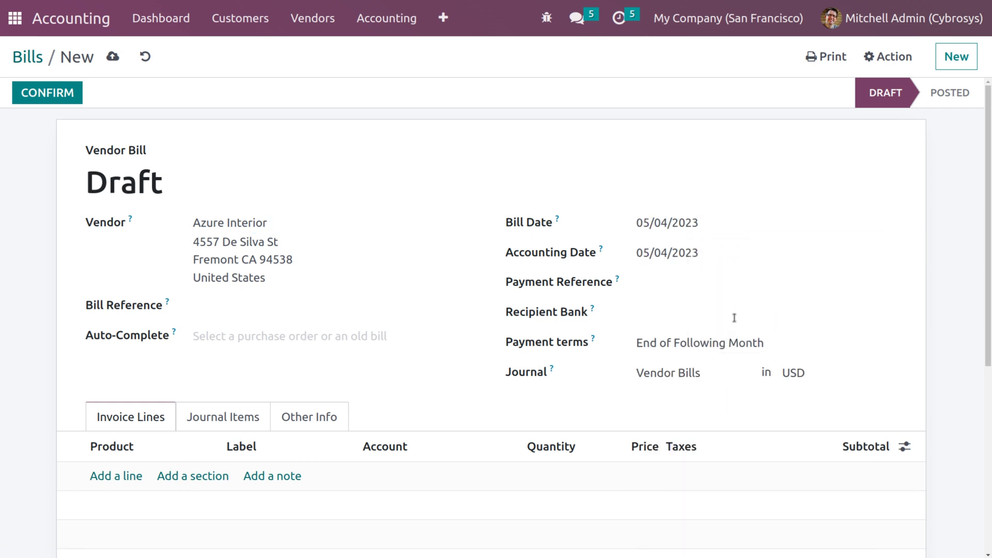
Step: Add the insurance product as an invoice line on the new vendor bill
{"action": "left_click", "coordinate": [132, 476]}
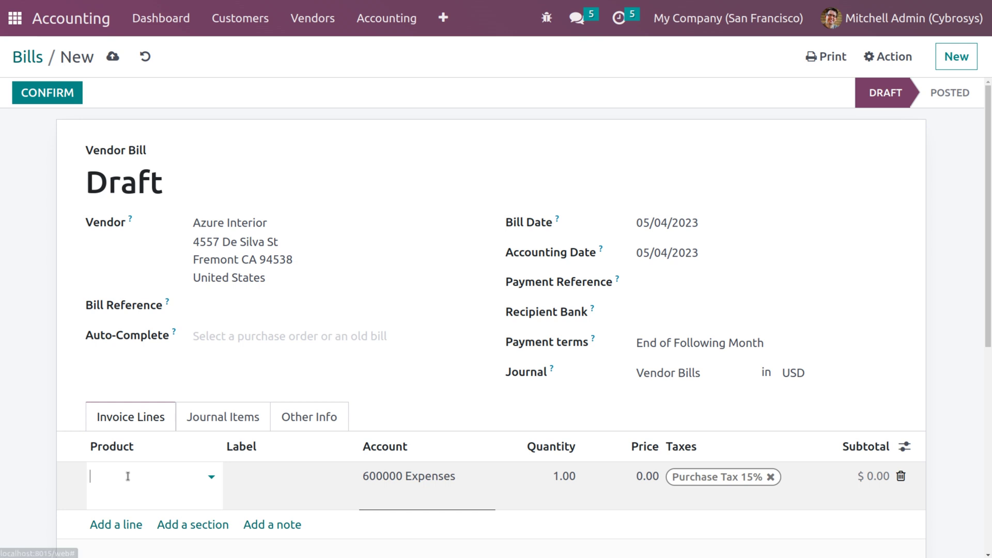
{"action": "type", "text": "insur"}
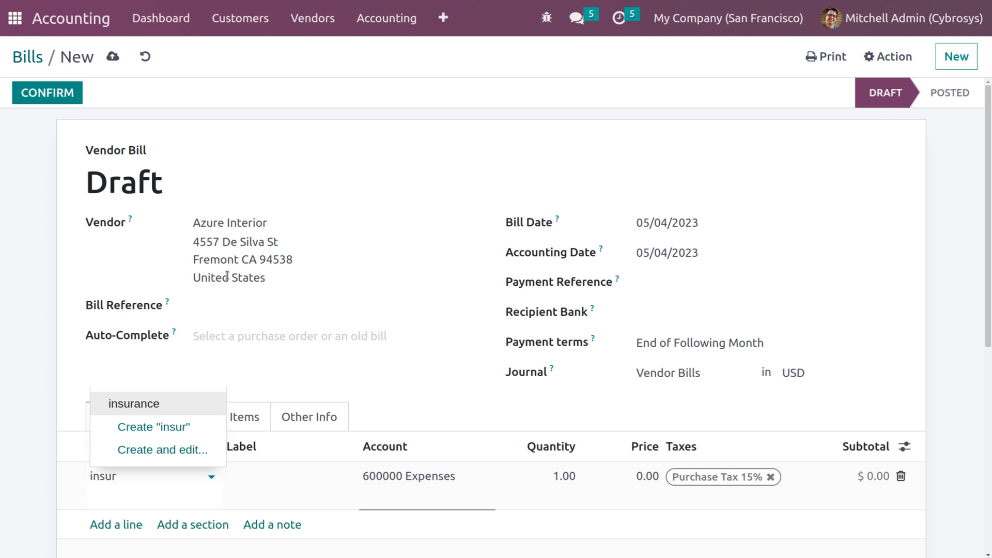
{"action": "key", "text": "Return"}
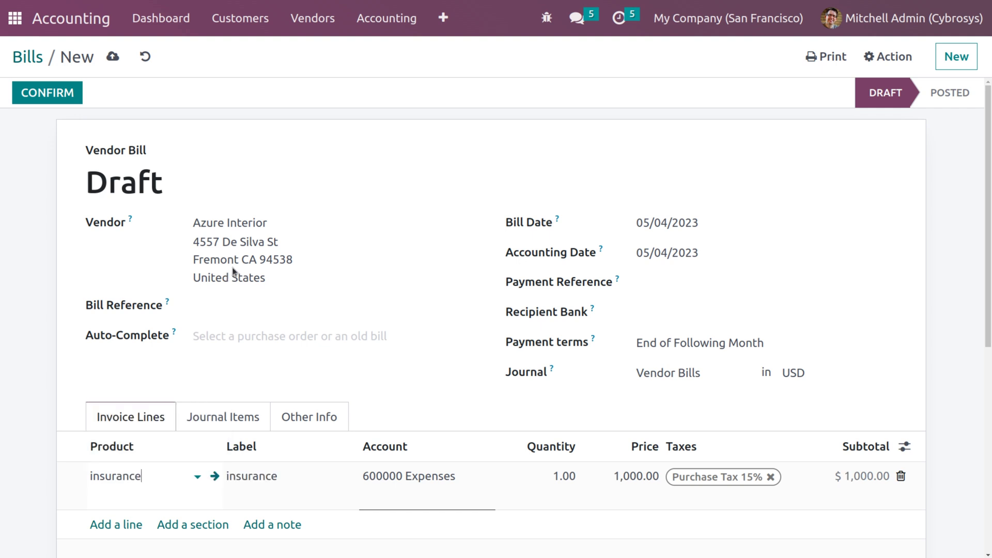
{"action": "left_click", "coordinate": [228, 270]}
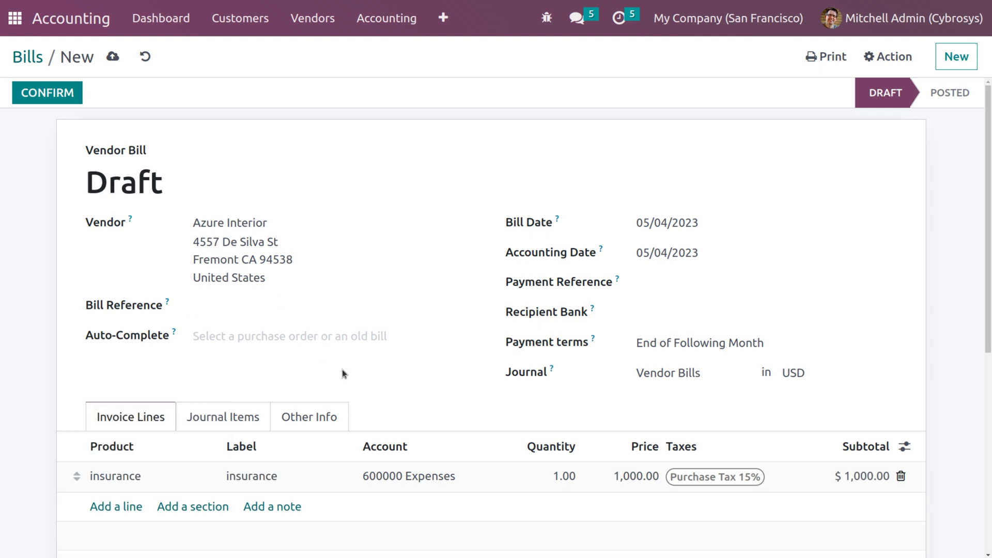
Step: Change the insurance line's account to 12310 Deffered expense
{"action": "left_click", "coordinate": [456, 478]}
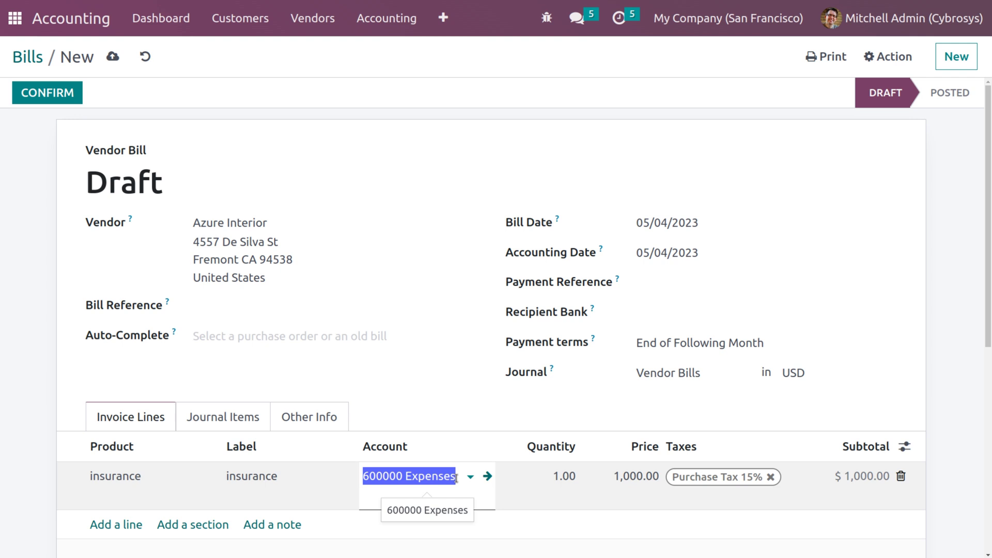
{"action": "key", "text": "BackSpace"}
{"action": "type", "text": "de"}
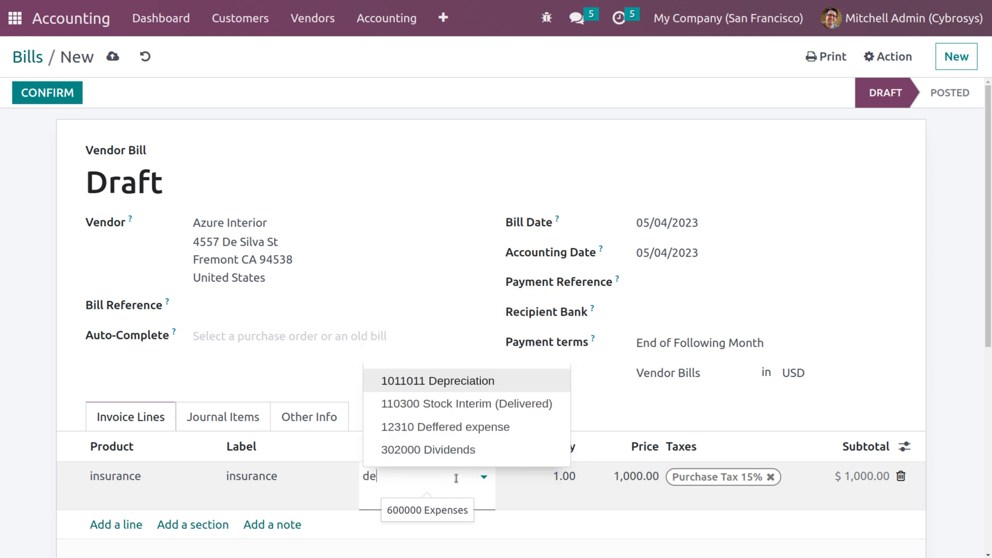
{"action": "left_click", "coordinate": [467, 438]}
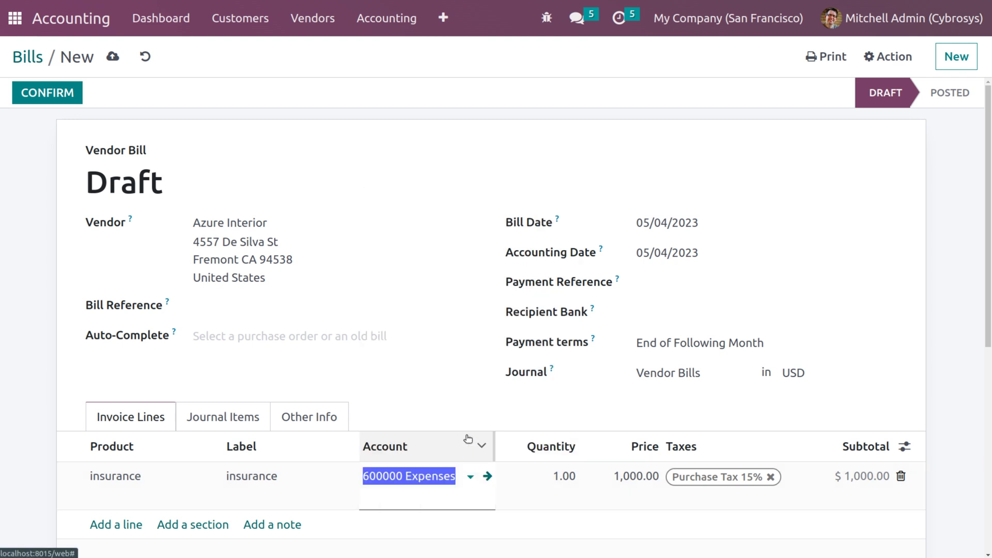
Step: Remove Purchase Tax 15% from the insurance line, then save and confirm the vendor bill
{"action": "left_click", "coordinate": [770, 477]}
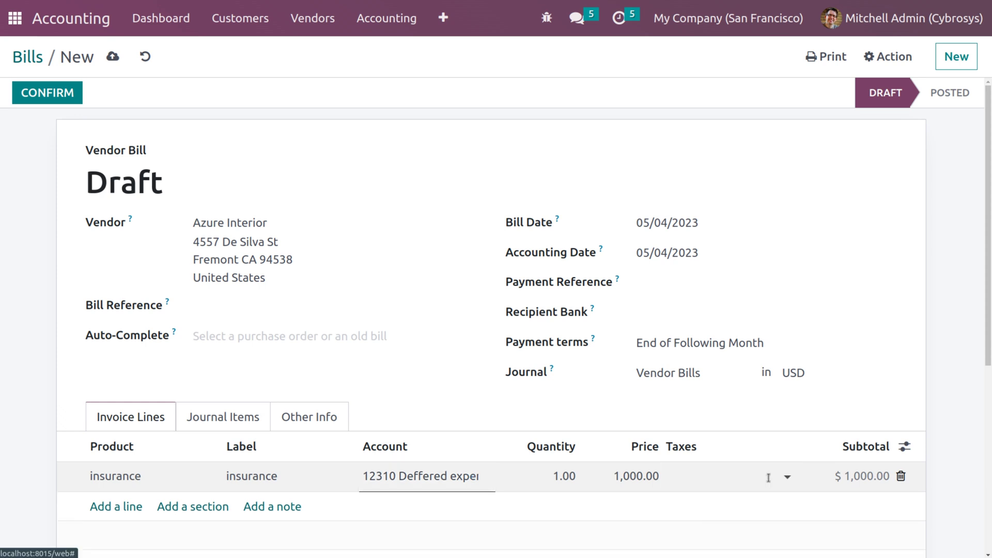
{"action": "left_click", "coordinate": [554, 414]}
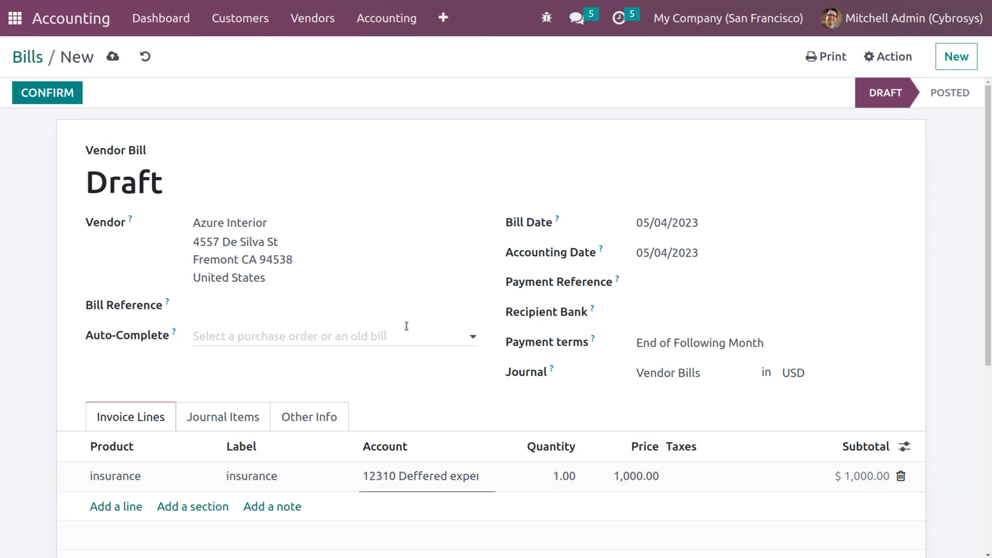
{"action": "left_click", "coordinate": [113, 55]}
{"action": "left_click", "coordinate": [69, 91]}
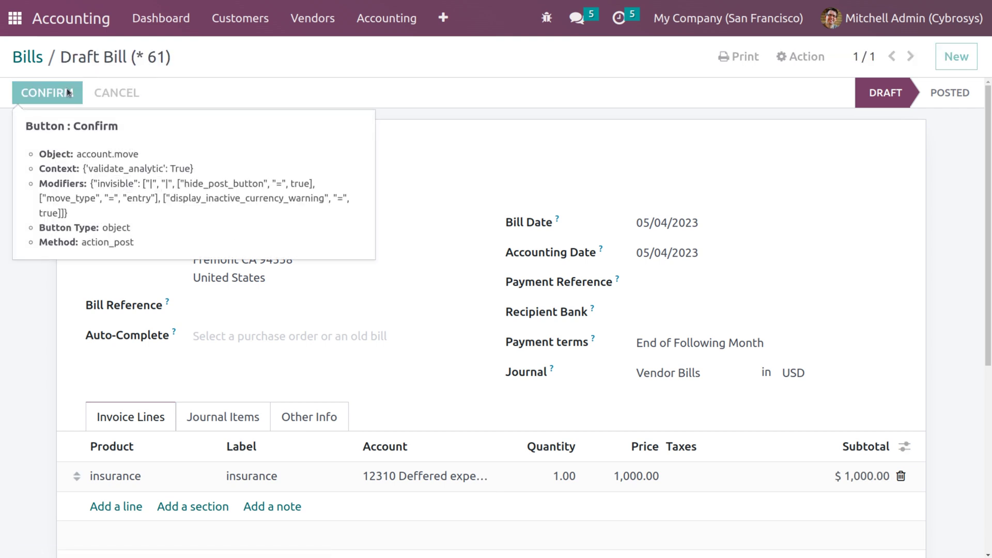
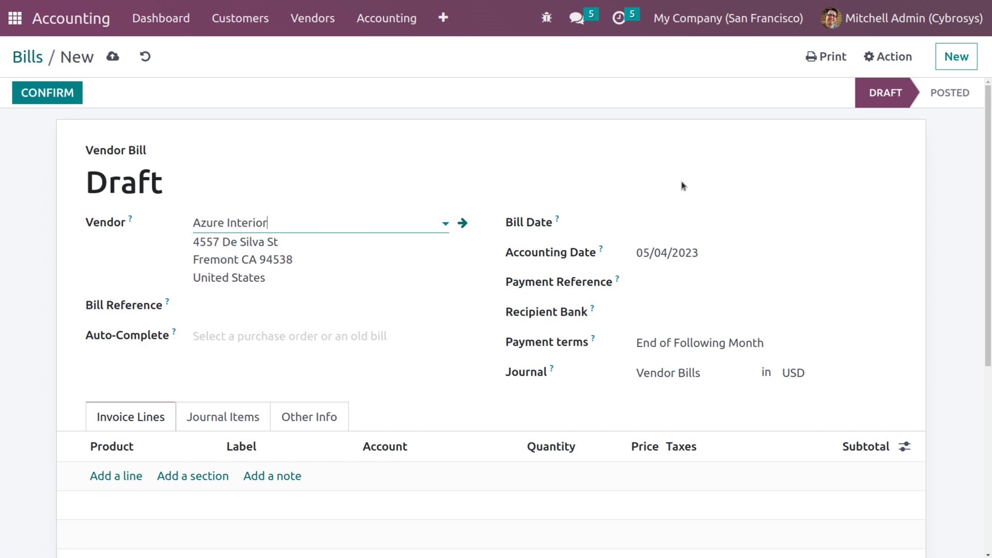
Step: Set the bill date of the new Azure Interior draft to 05/04/2023 and add an insurance invoice line
{"action": "left_click", "coordinate": [665, 222]}
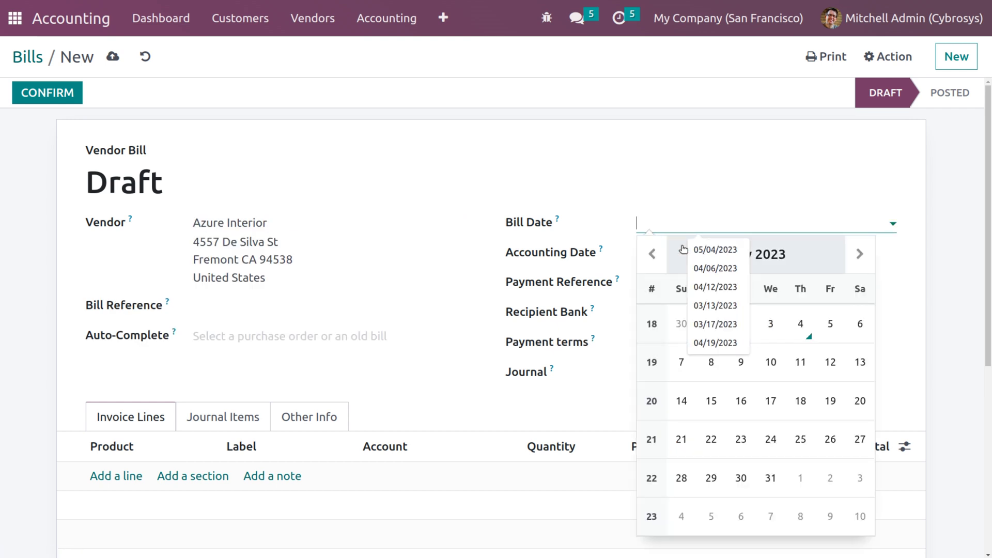
{"action": "left_click", "coordinate": [802, 324]}
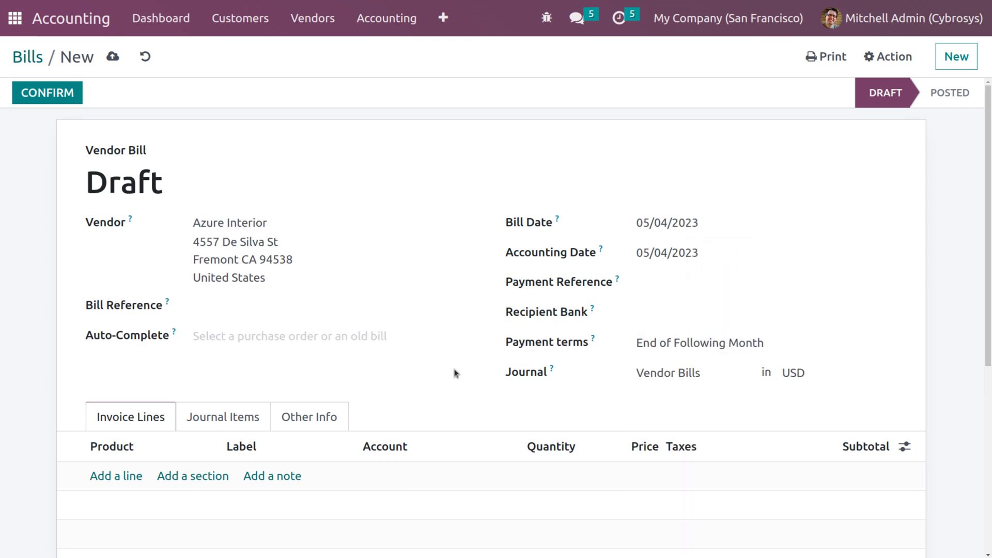
{"action": "left_click", "coordinate": [113, 478]}
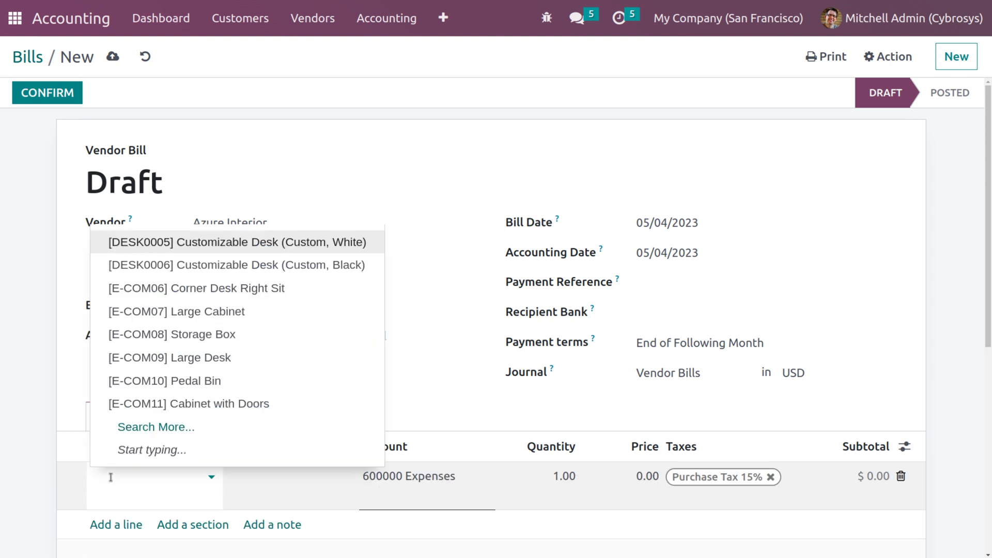
{"action": "type", "text": "insur"}
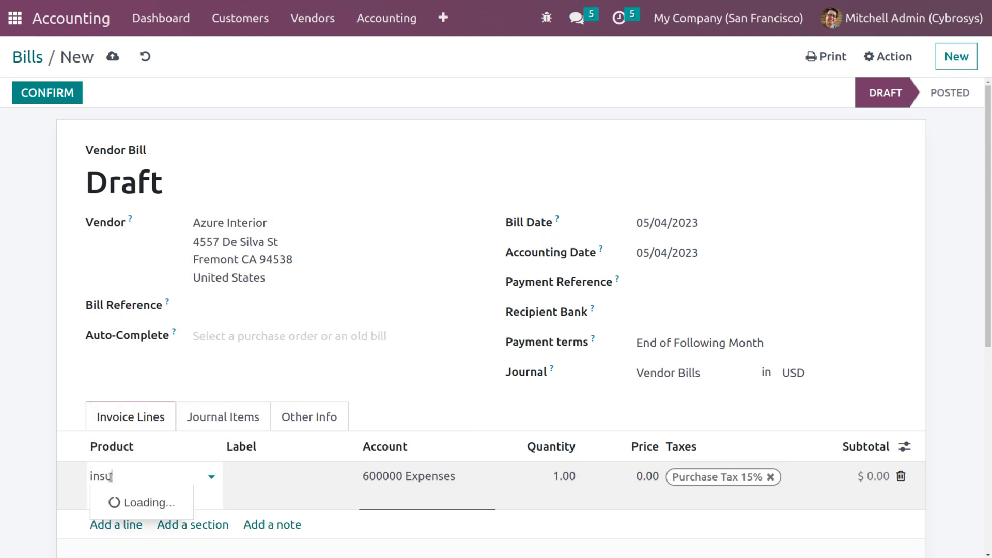
{"action": "left_click", "coordinate": [132, 404]}
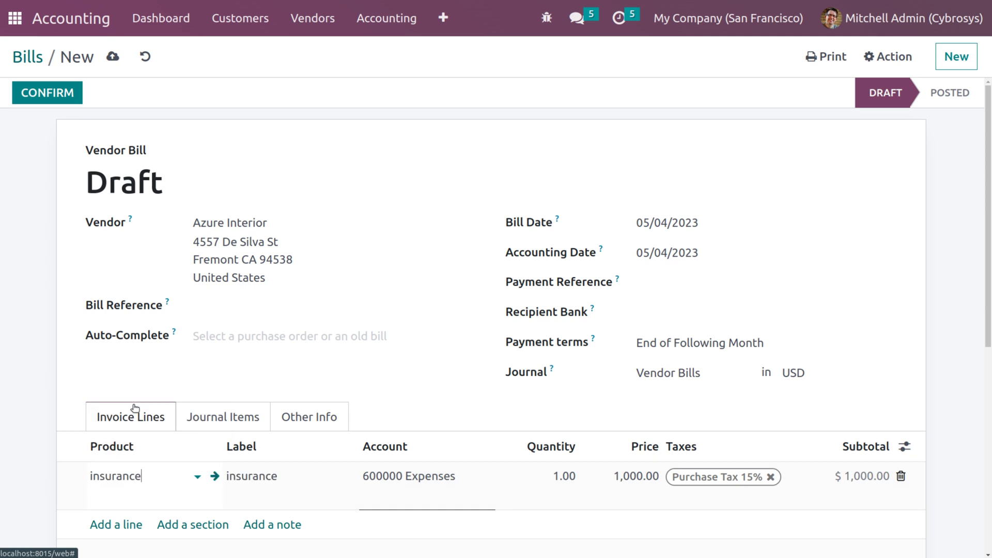
Step: Change the insurance line's account to 12310 Deffered expense and remove Purchase Tax 15% from the line
{"action": "left_click", "coordinate": [468, 482]}
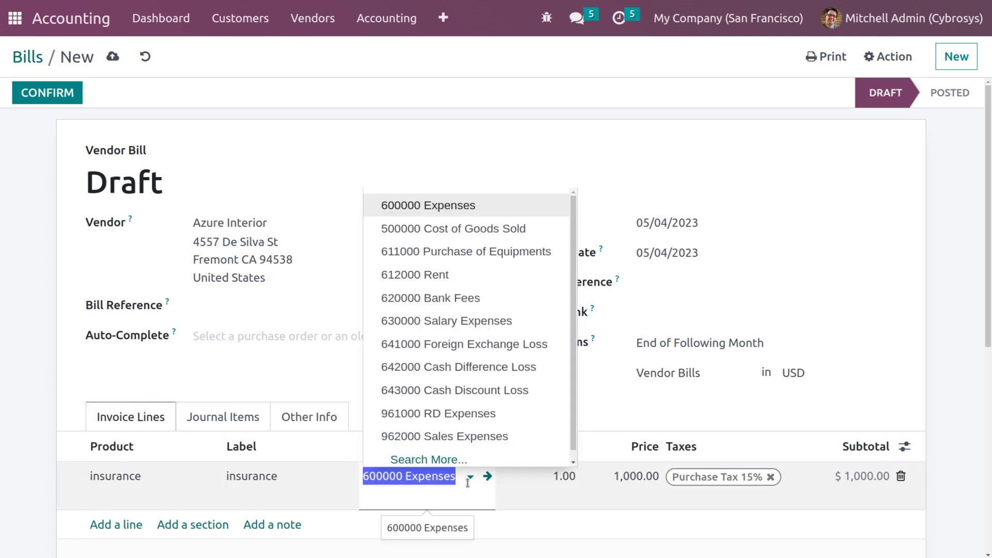
{"action": "type", "text": "def"}
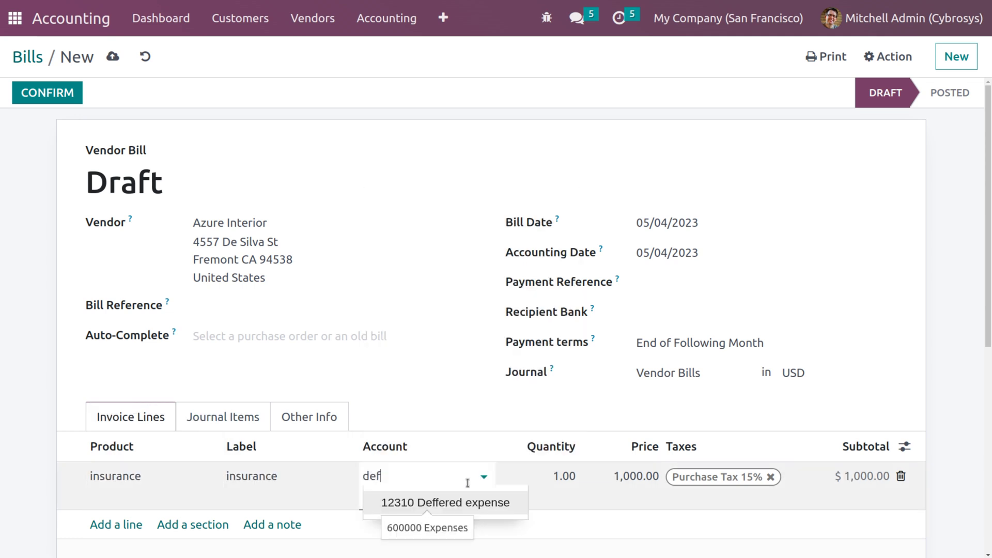
{"action": "key", "text": "Return"}
{"action": "left_click", "coordinate": [940, 455]}
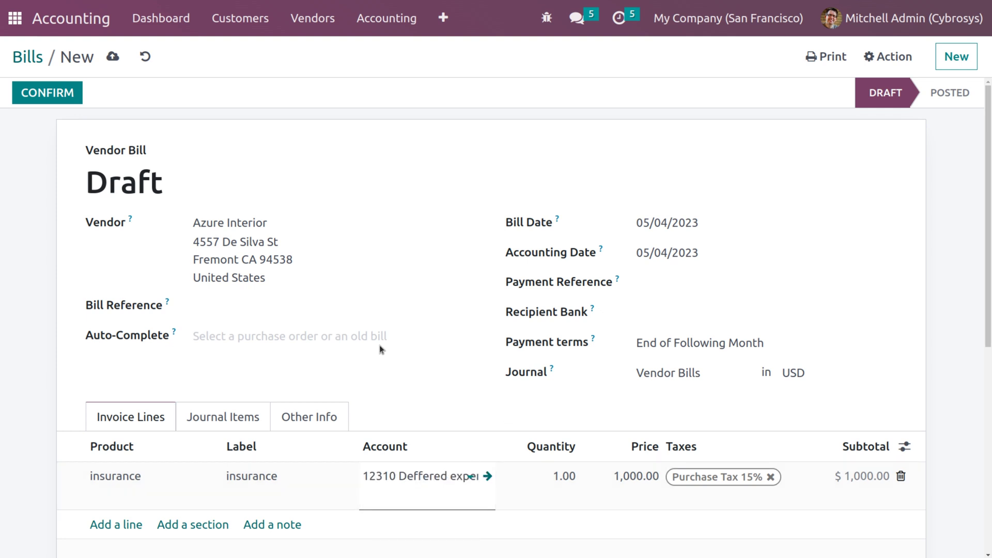
{"action": "left_click", "coordinate": [771, 479]}
{"action": "left_click", "coordinate": [771, 478]}
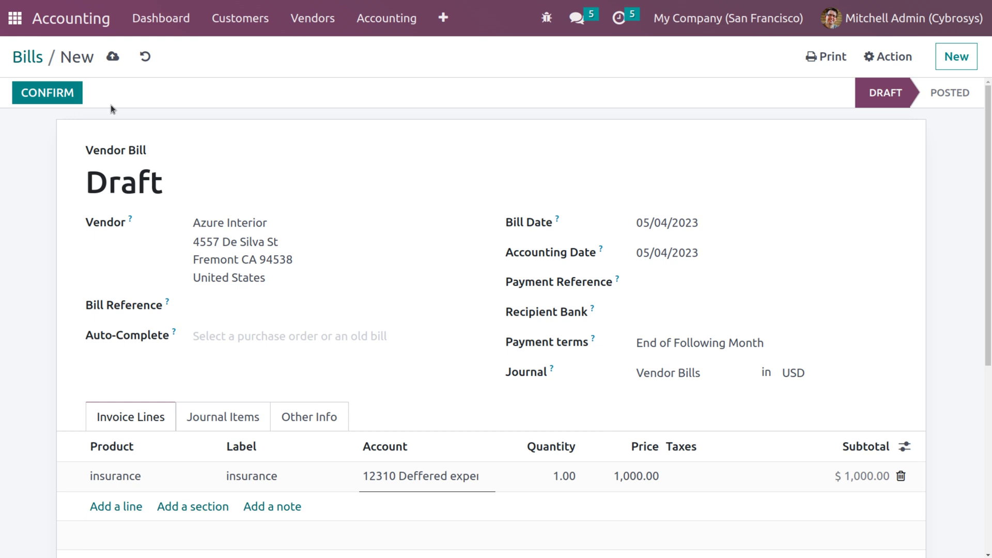
Step: Save and confirm the vendor bill dated 05/04/2023, and open its linked deferred expense to check the status
{"action": "left_click", "coordinate": [119, 55]}
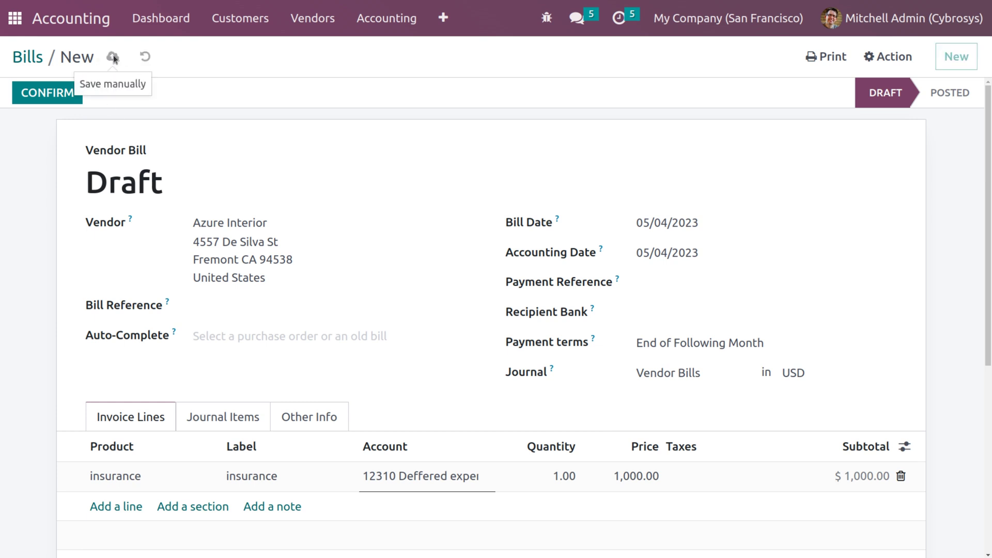
{"action": "left_click", "coordinate": [45, 93]}
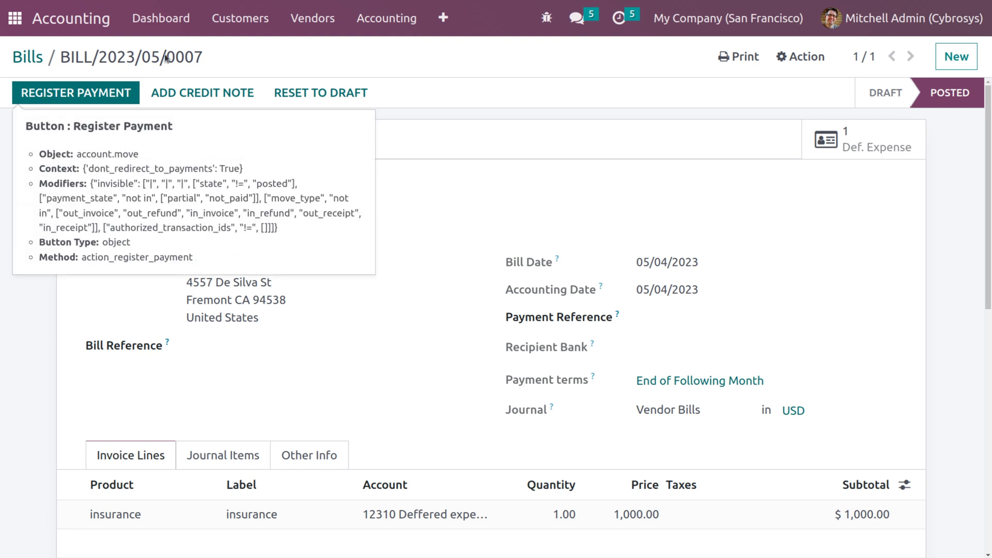
{"action": "left_click", "coordinate": [863, 149]}
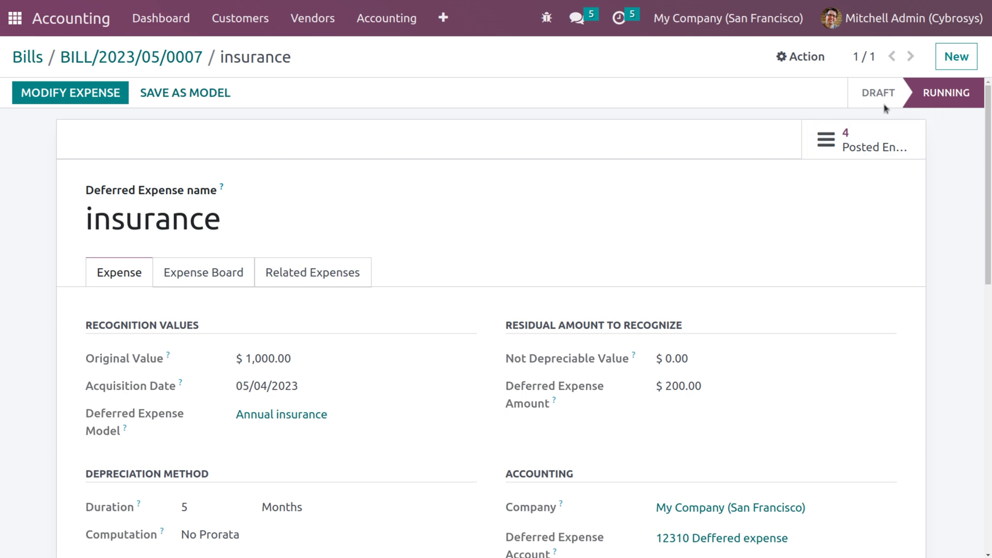
{"action": "mouse_move", "coordinate": [885, 107]}
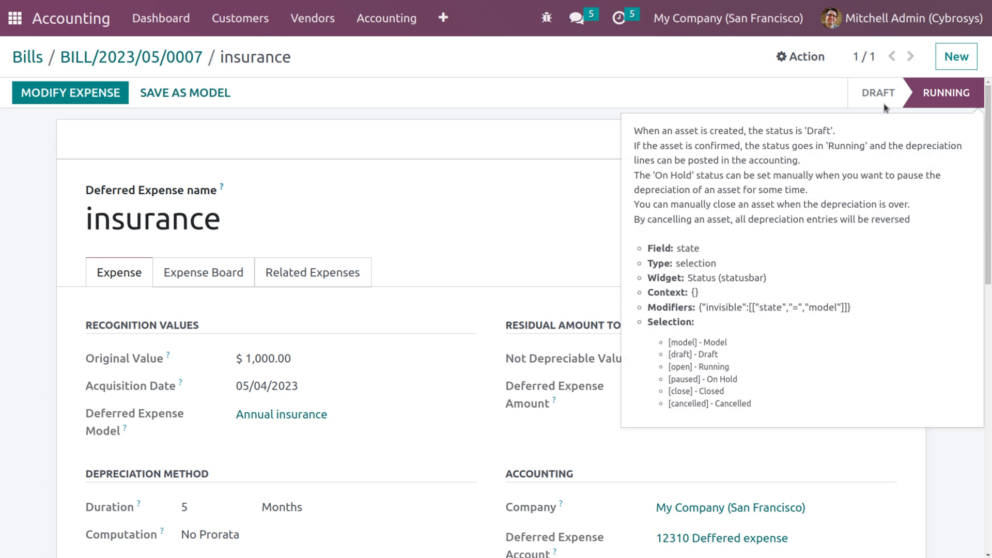